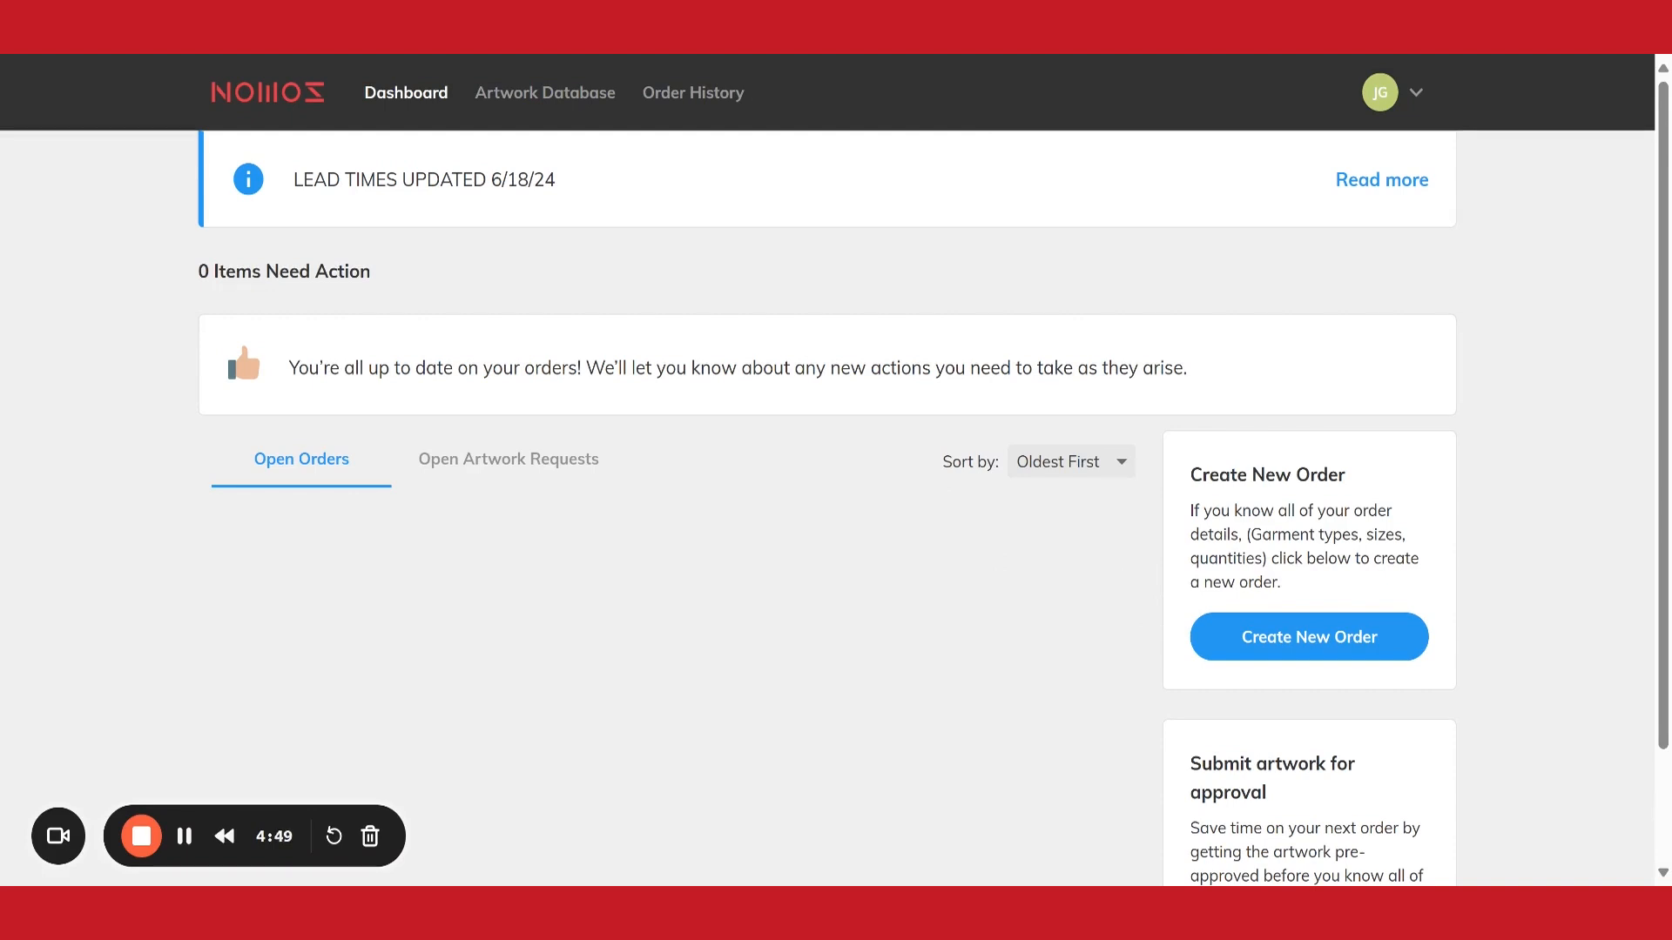
Create a new order with the job name "apparel redefined" and June 21st as the date it is needed
left_click(1264, 642)
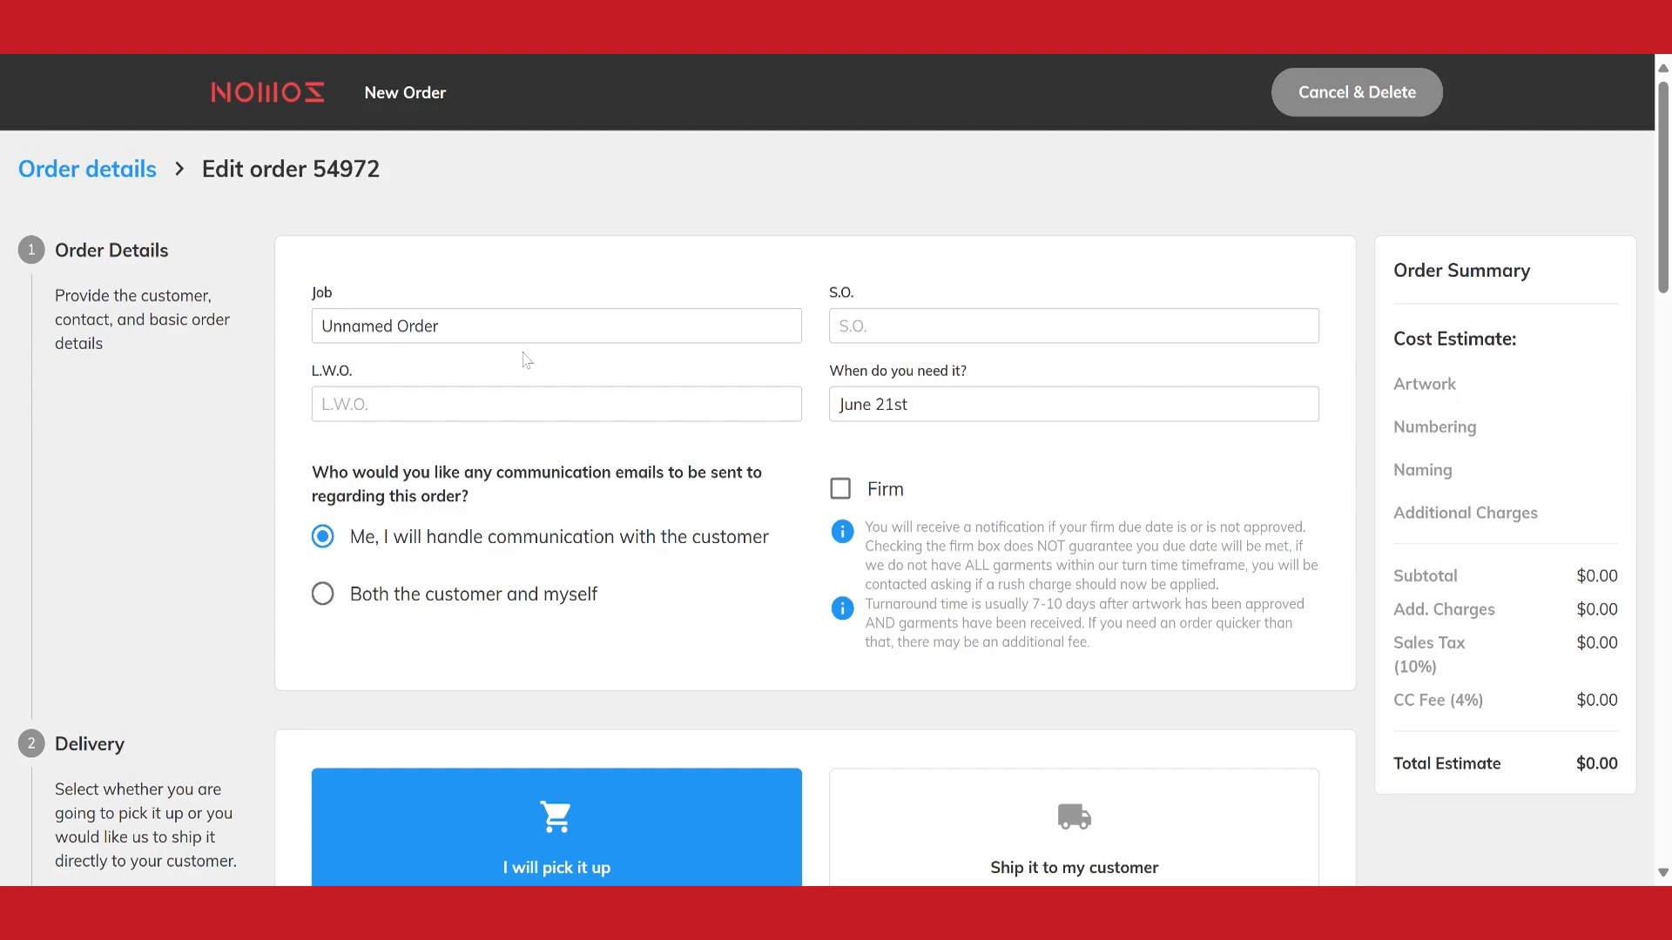
left_click_drag(447, 327, 158, 341)
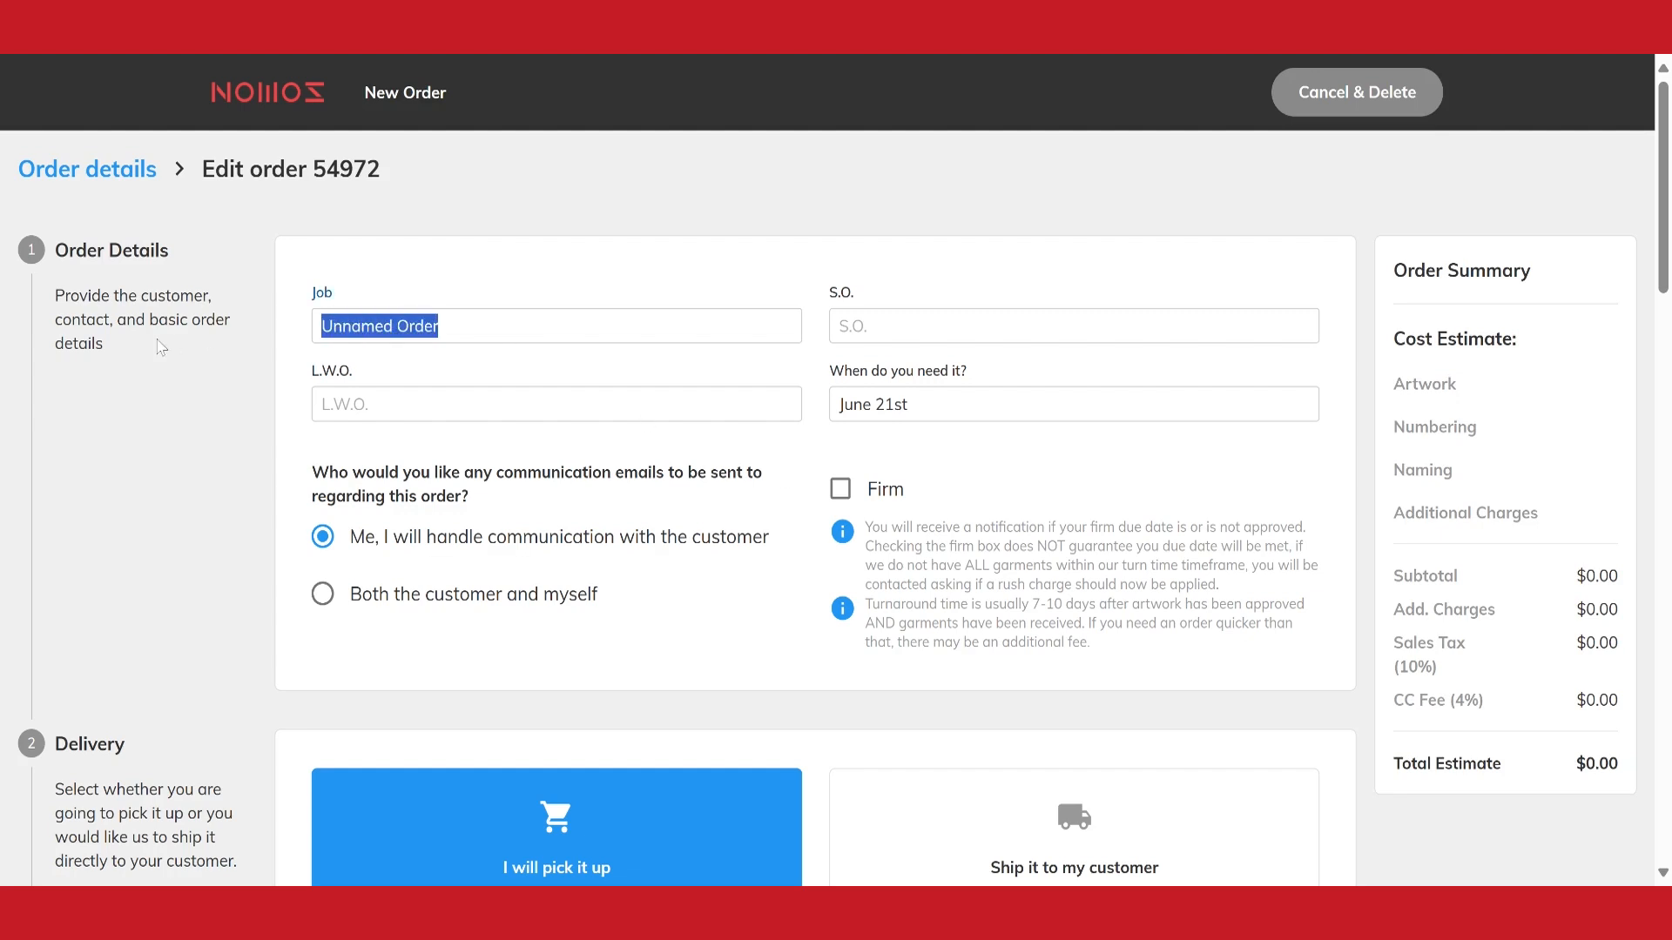
type("apparel")
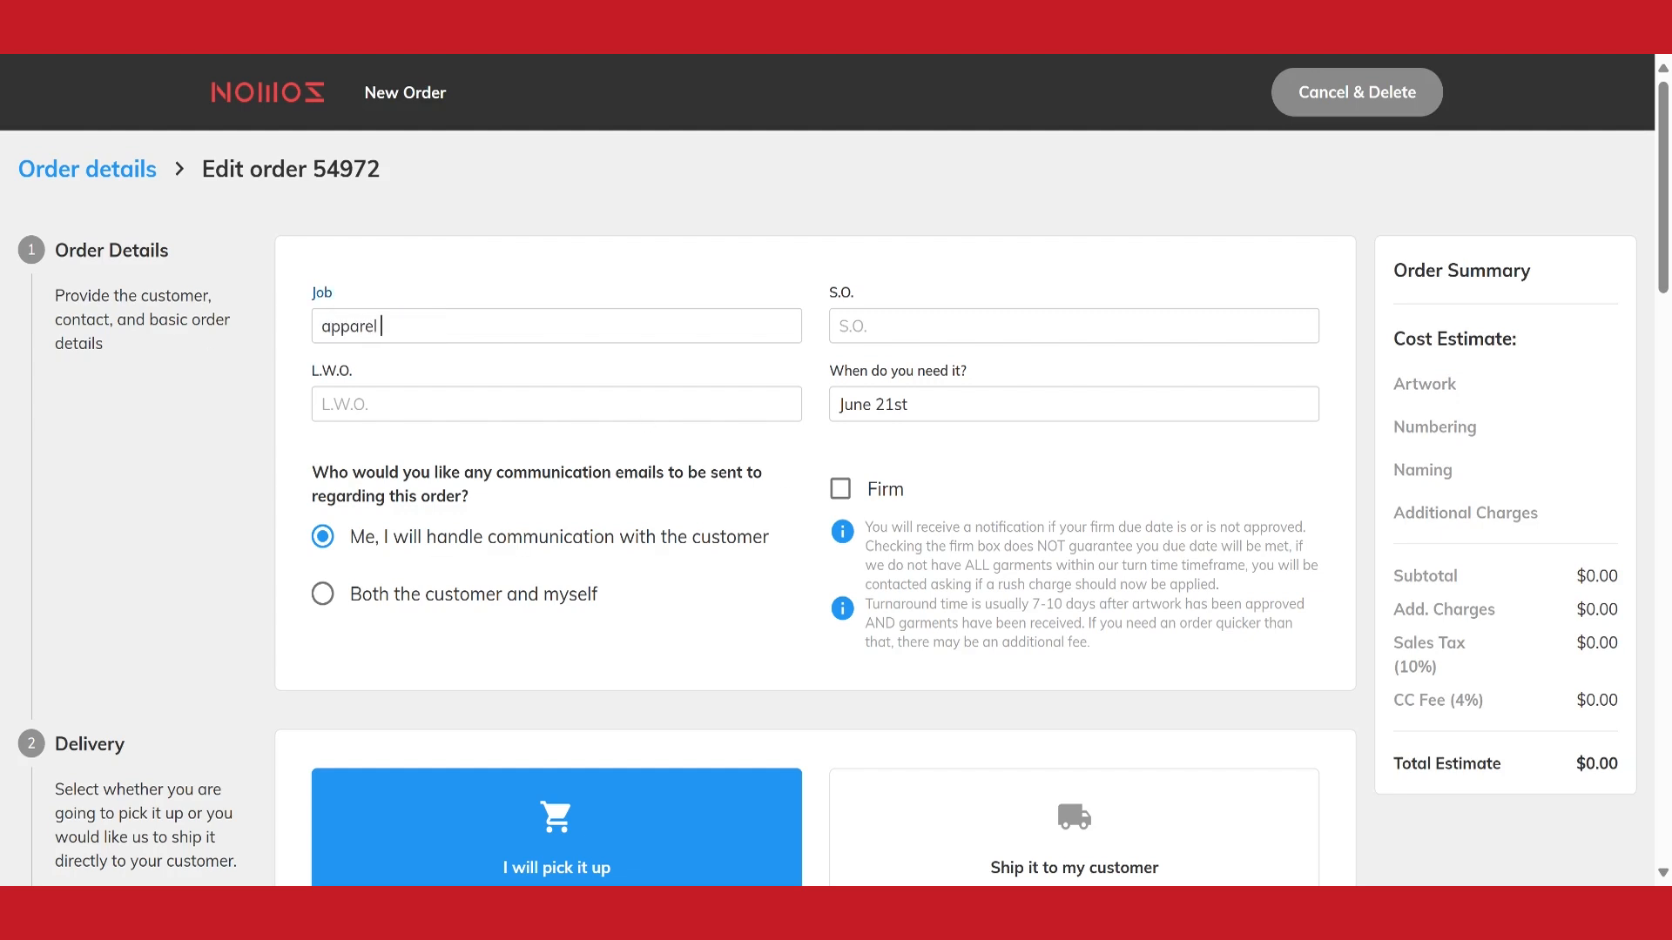
type(" redefined")
left_click(945, 405)
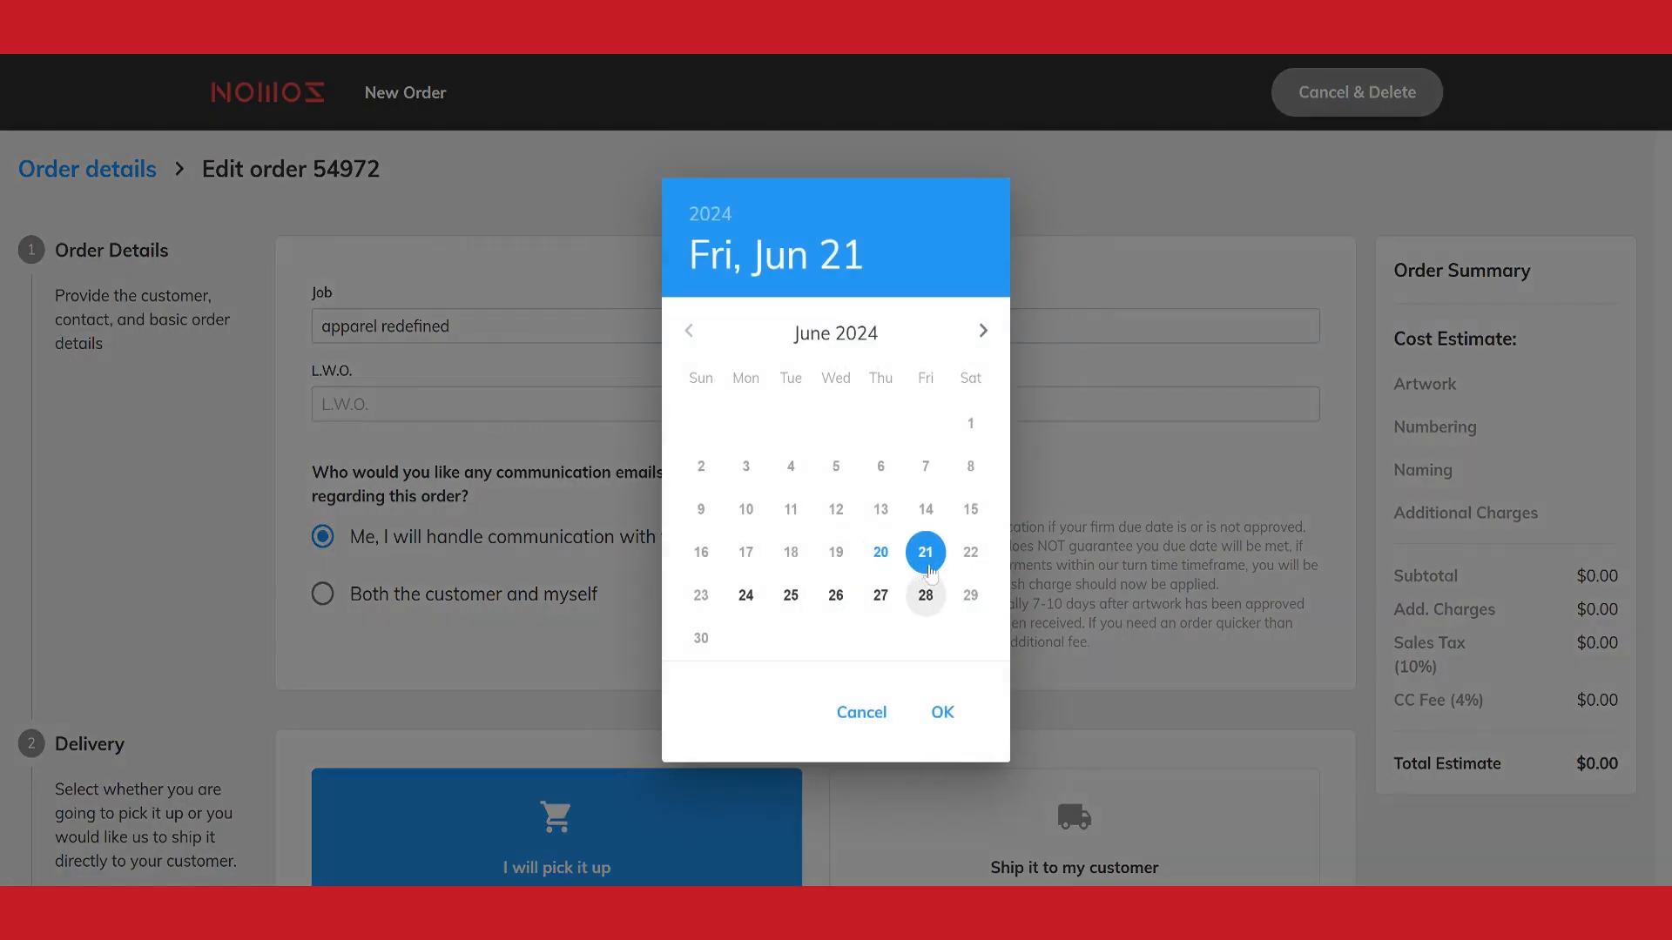
left_click(942, 712)
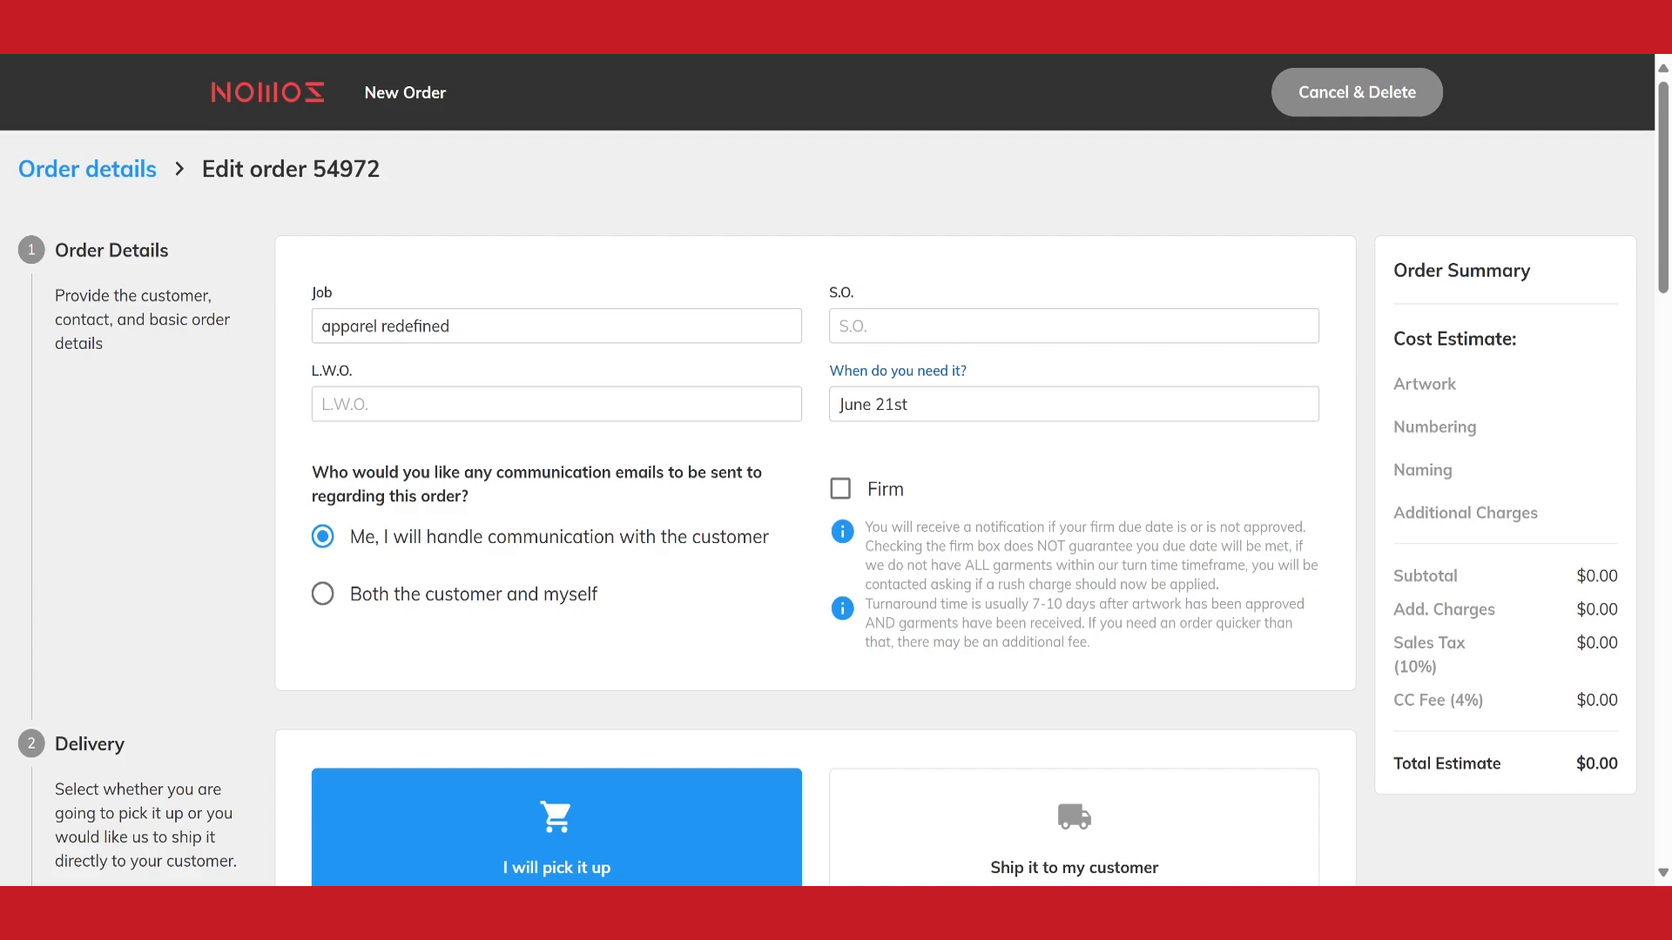
Set the delivery to ship to the customer, using the Bulk Ship To Customer option
scroll(890, 489, "down", 2)
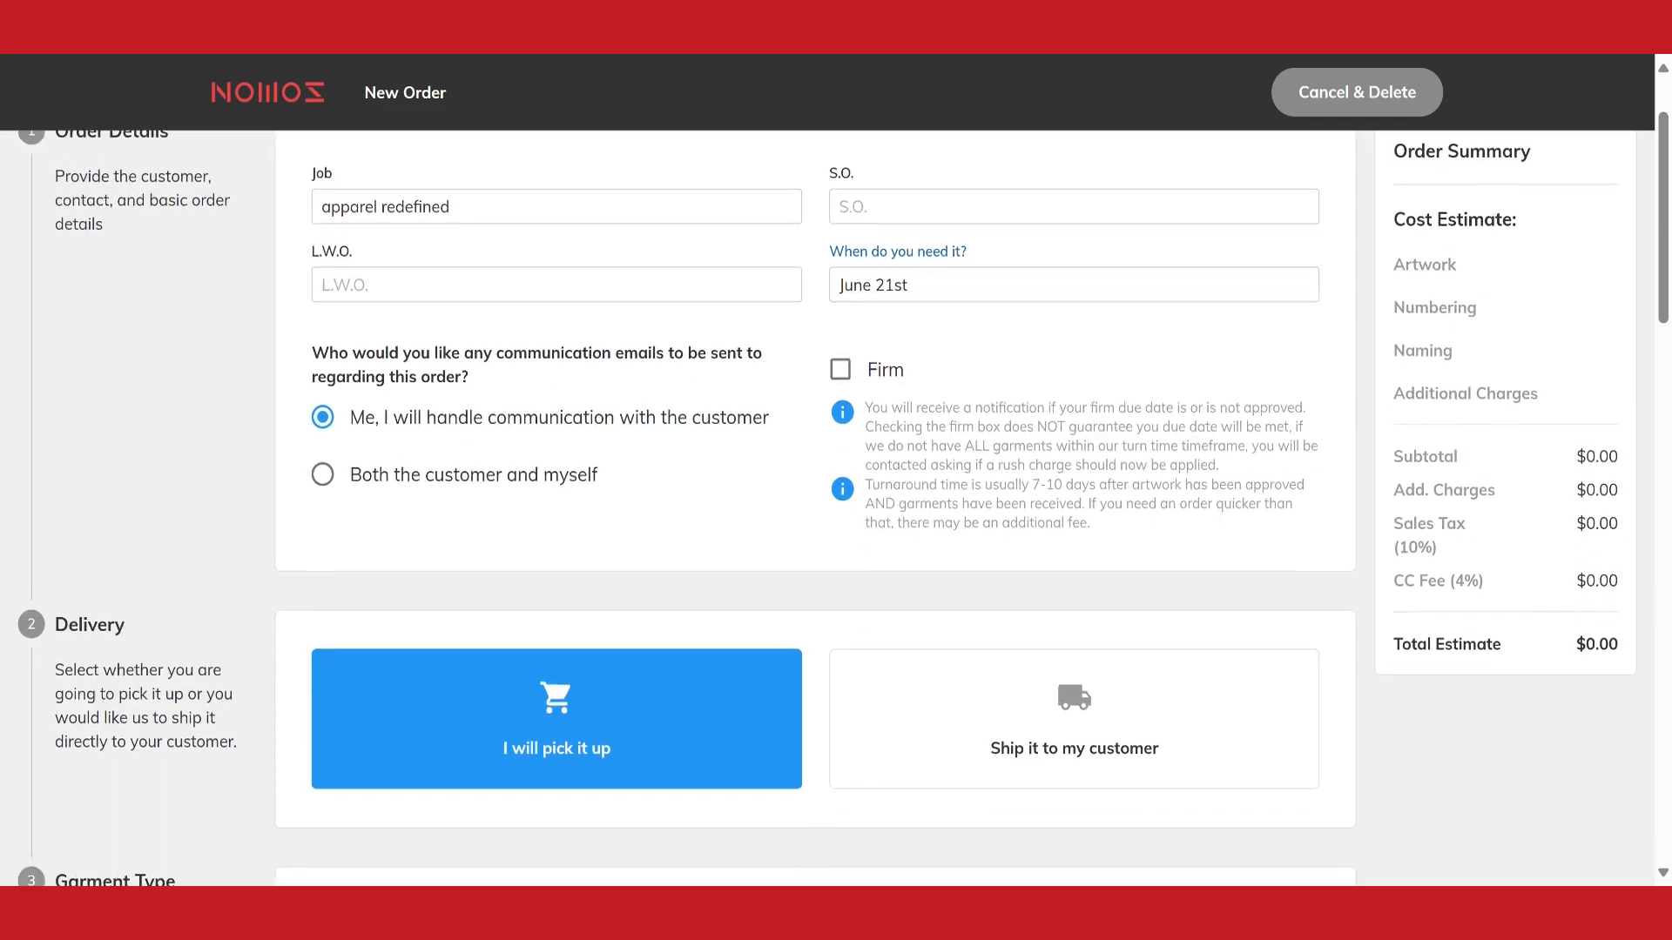
scroll(879, 492, "down", 4)
scroll(866, 478, "down", 2)
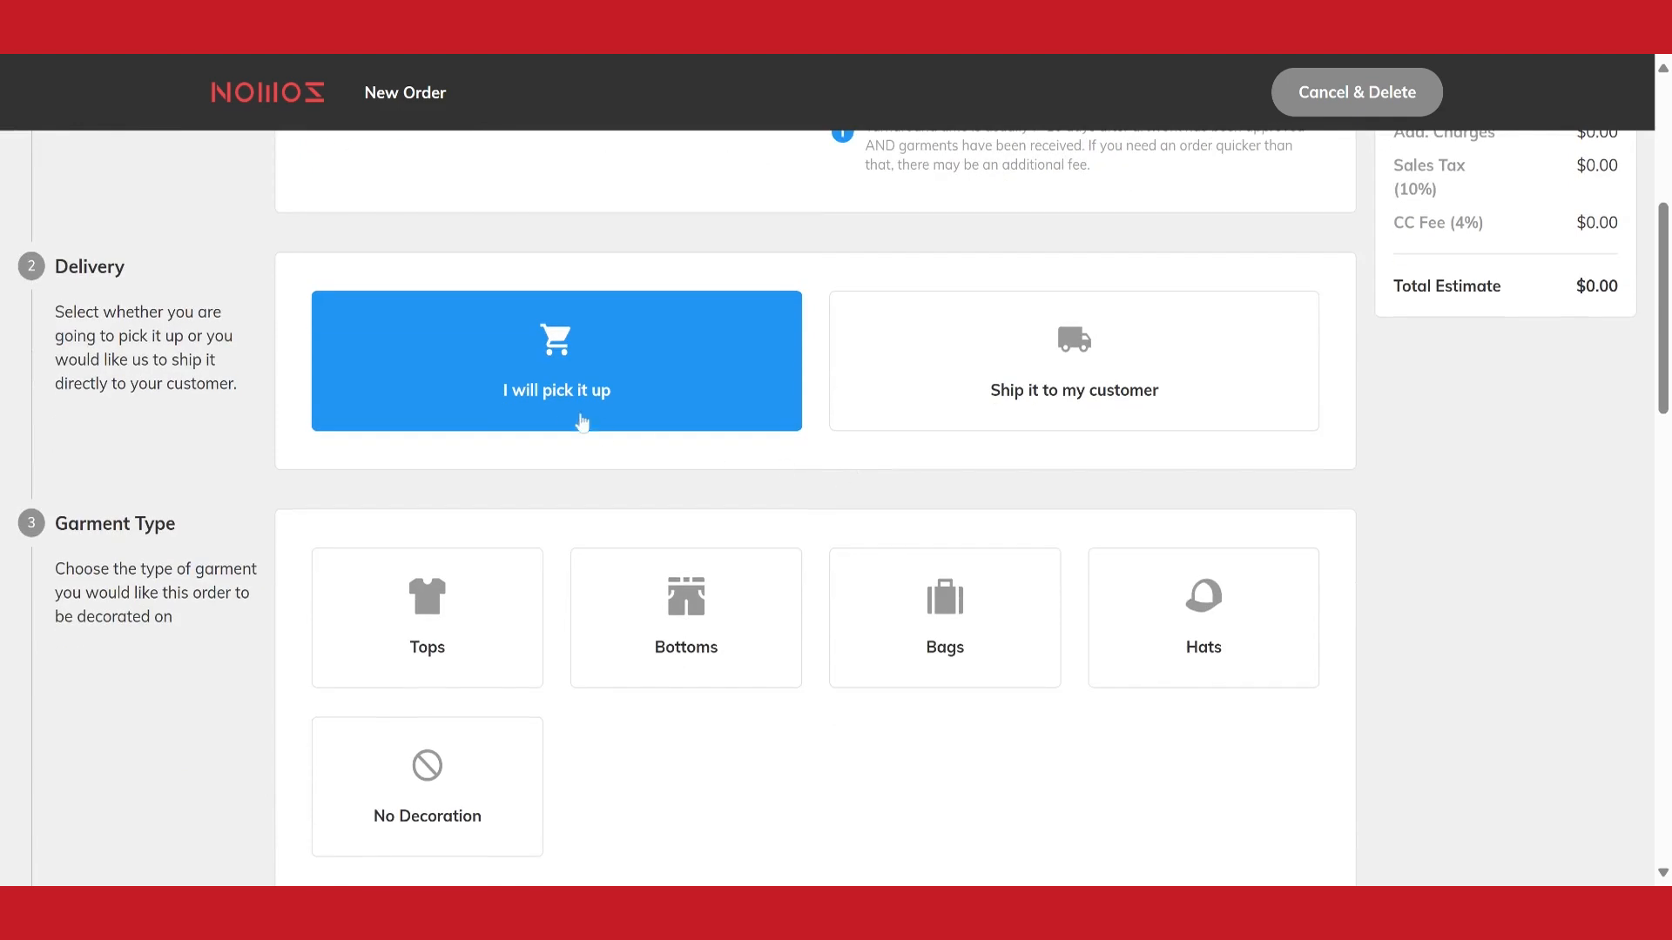
left_click(1021, 366)
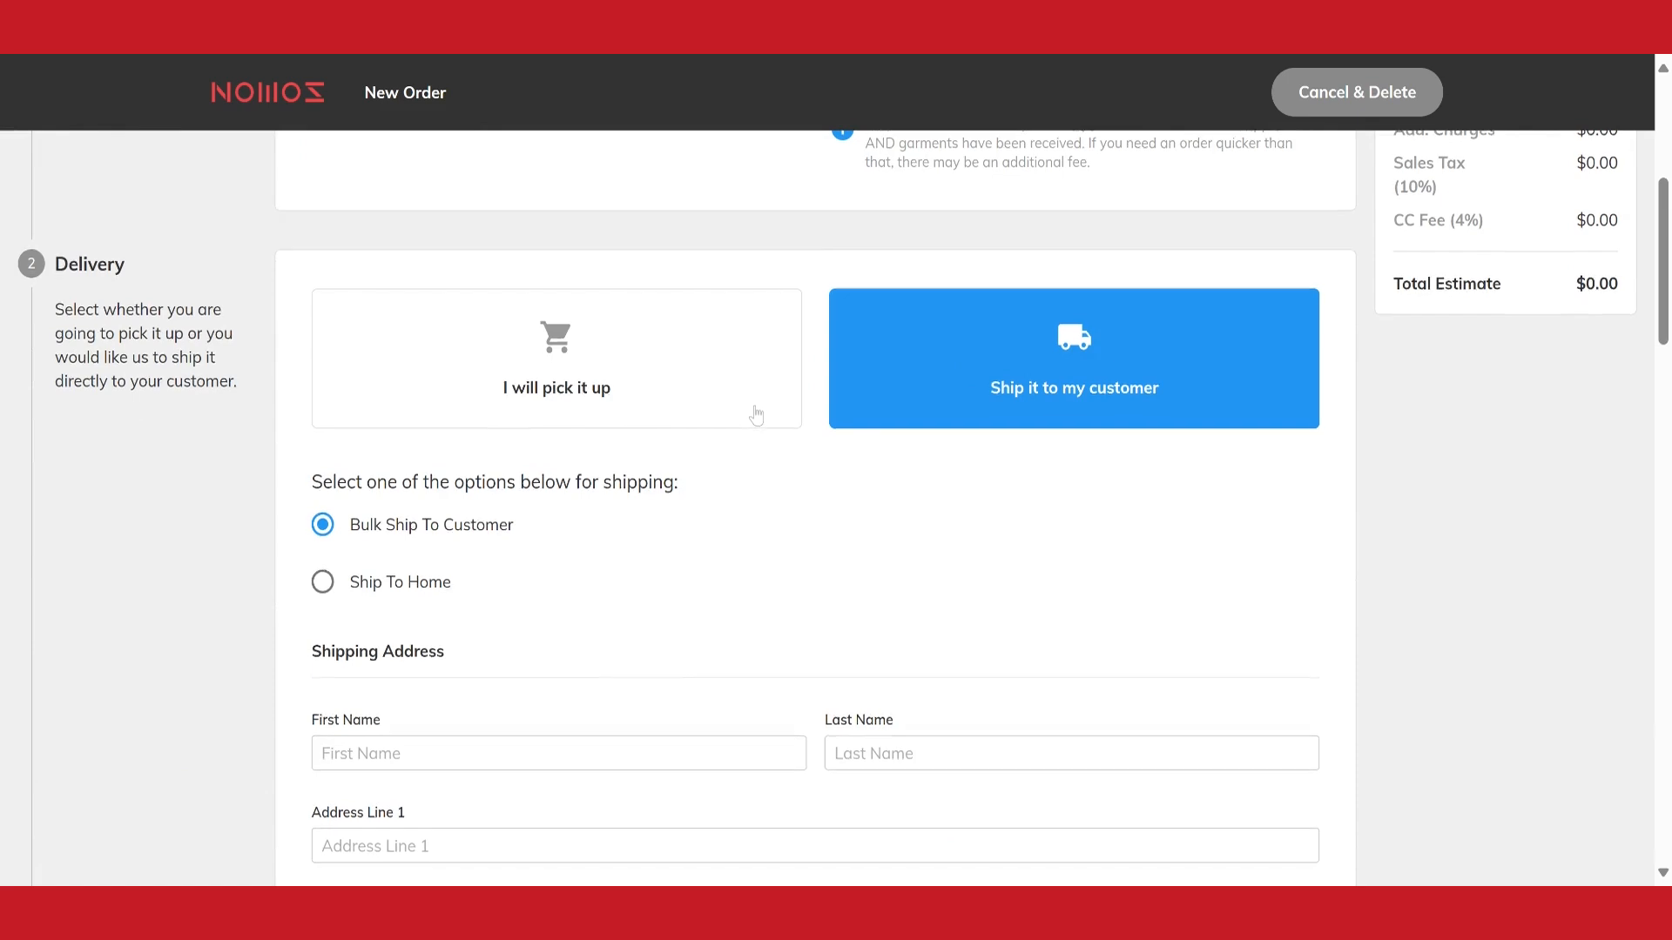
scroll(757, 415, "down", 3)
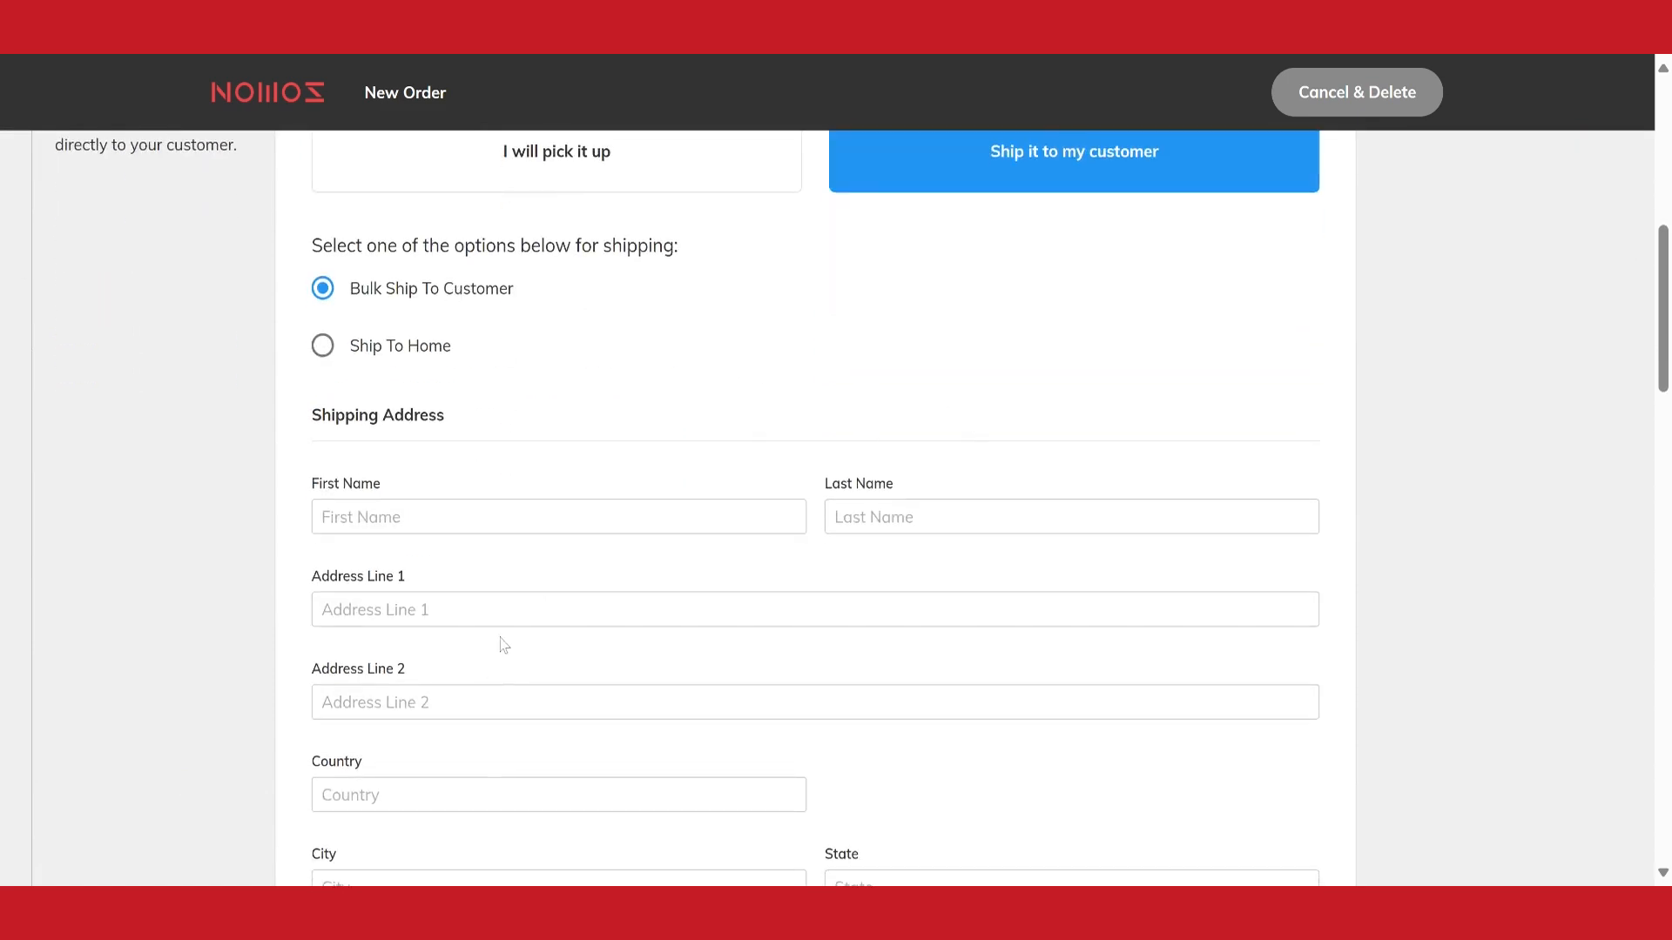
scroll(549, 505, "up", 2)
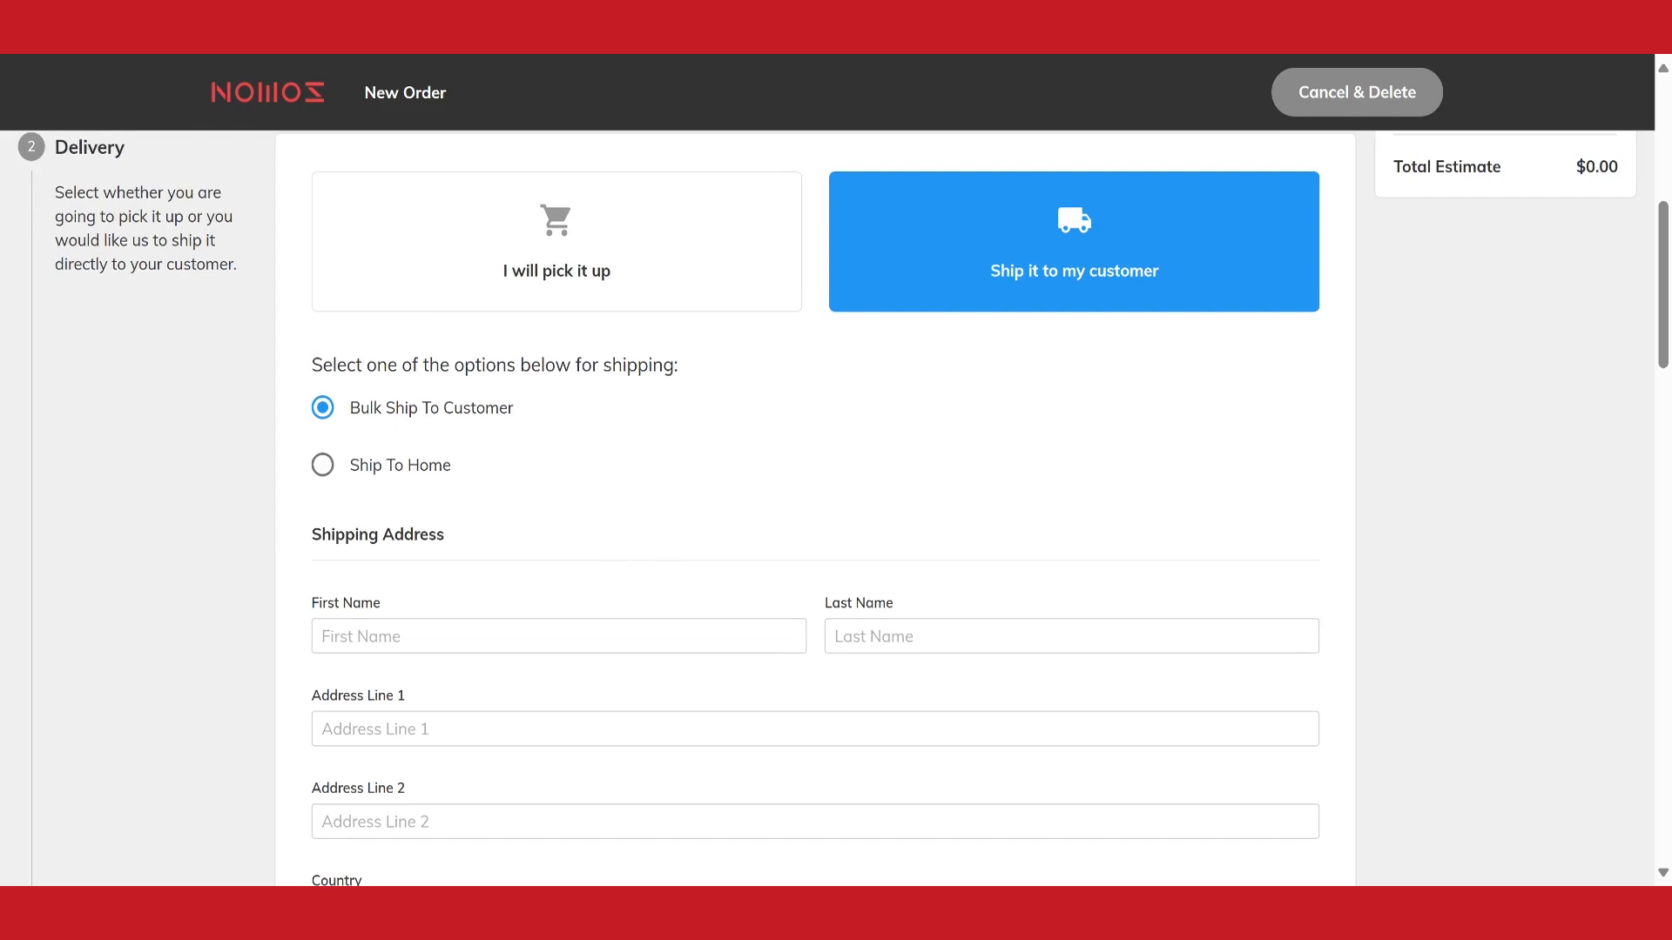
left_click(326, 468)
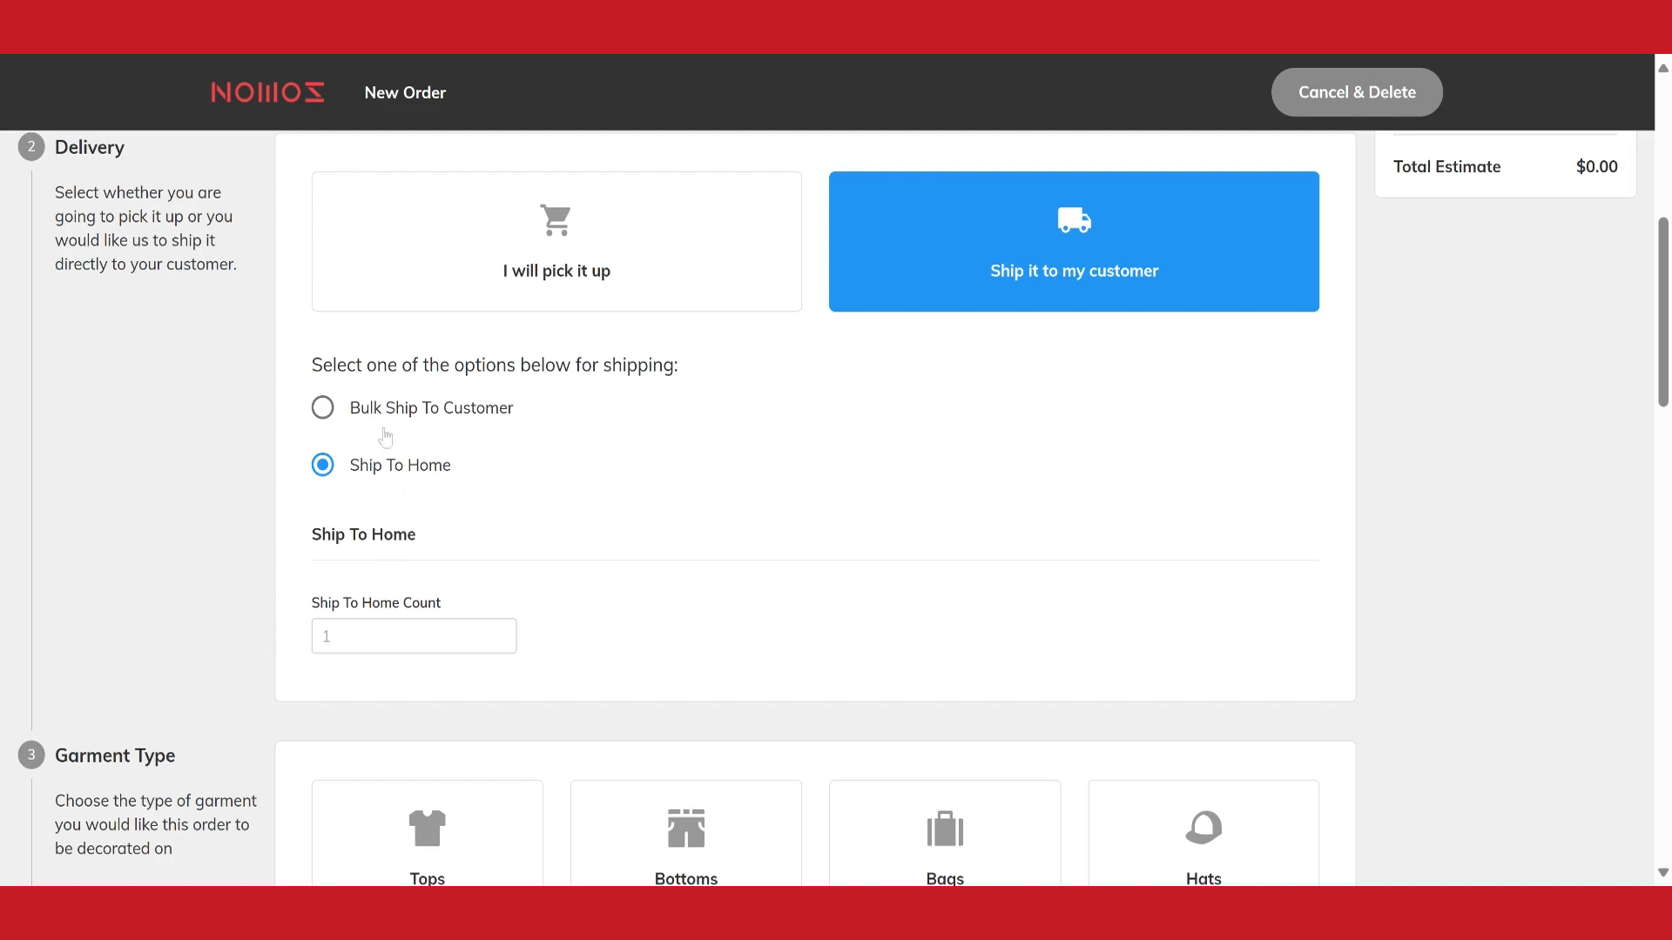
left_click(324, 409)
Choose Tops as the garment type and add a garment entry to the garment details
scroll(847, 511, "down", 8)
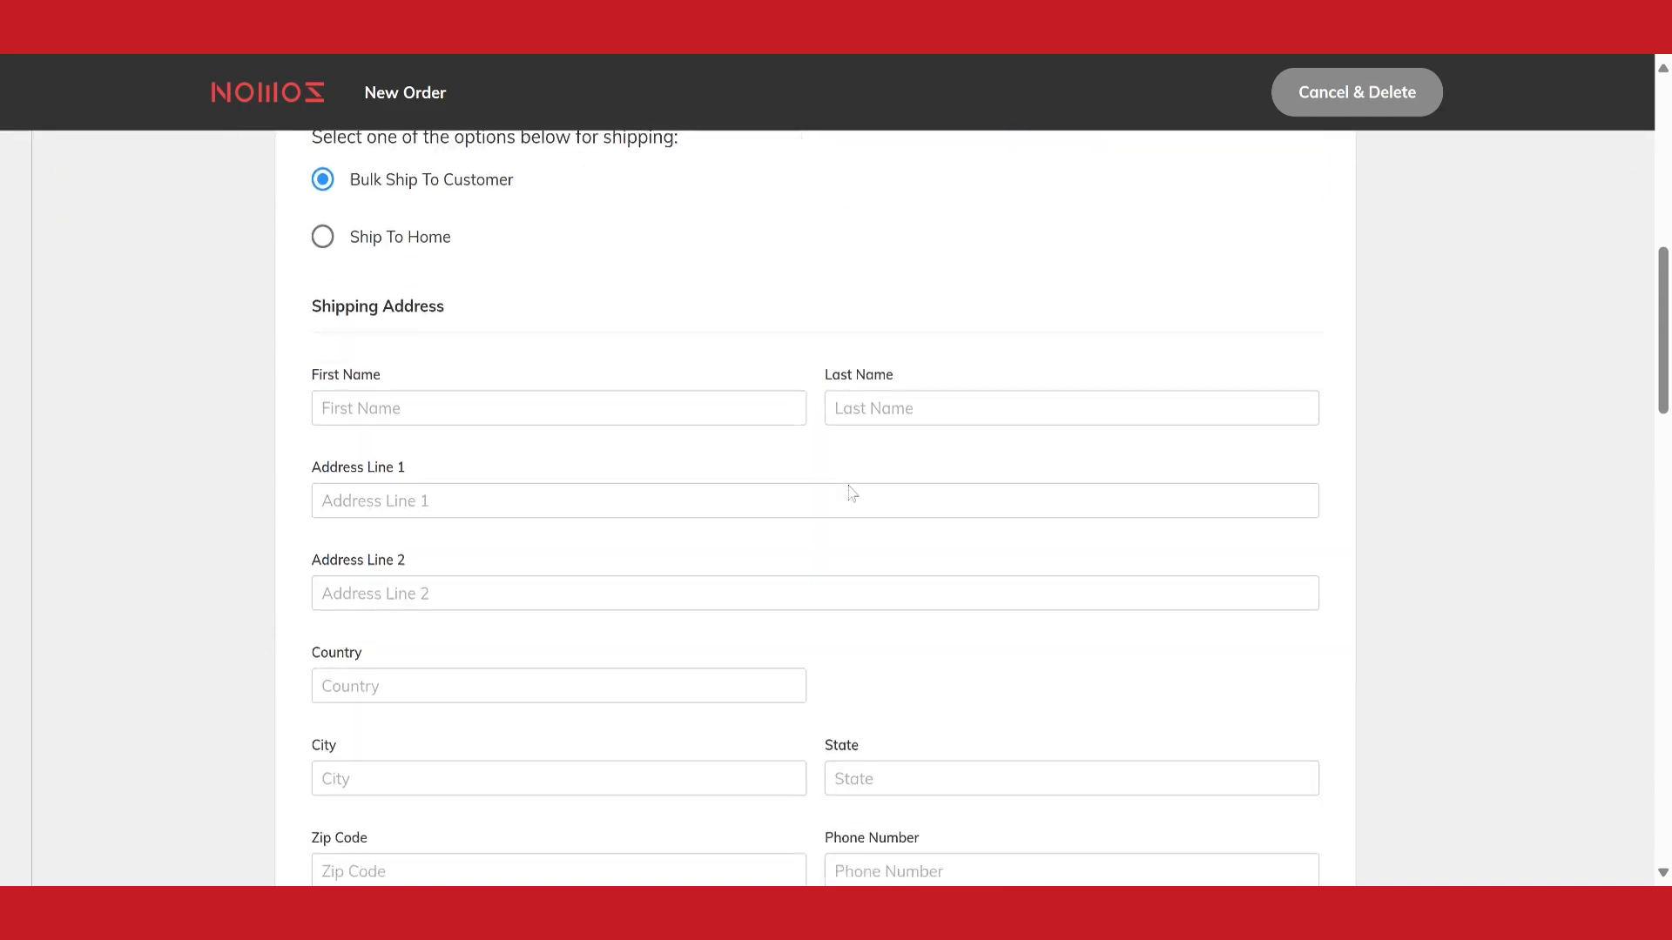
scroll(857, 486, "down", 2)
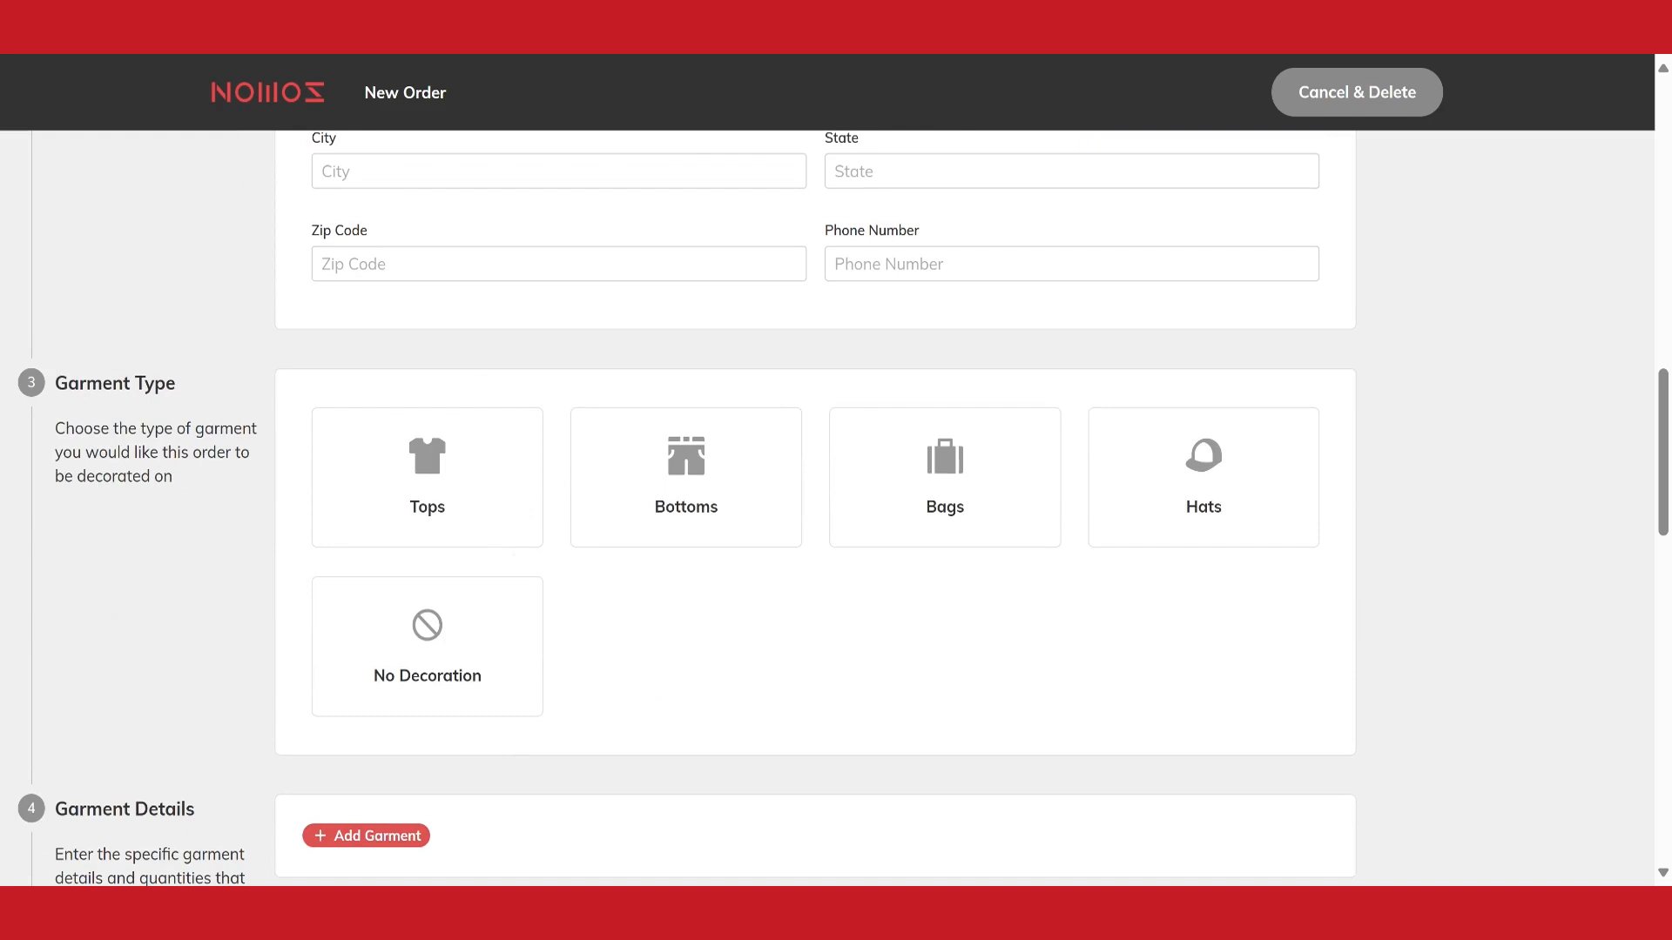
left_click(403, 477)
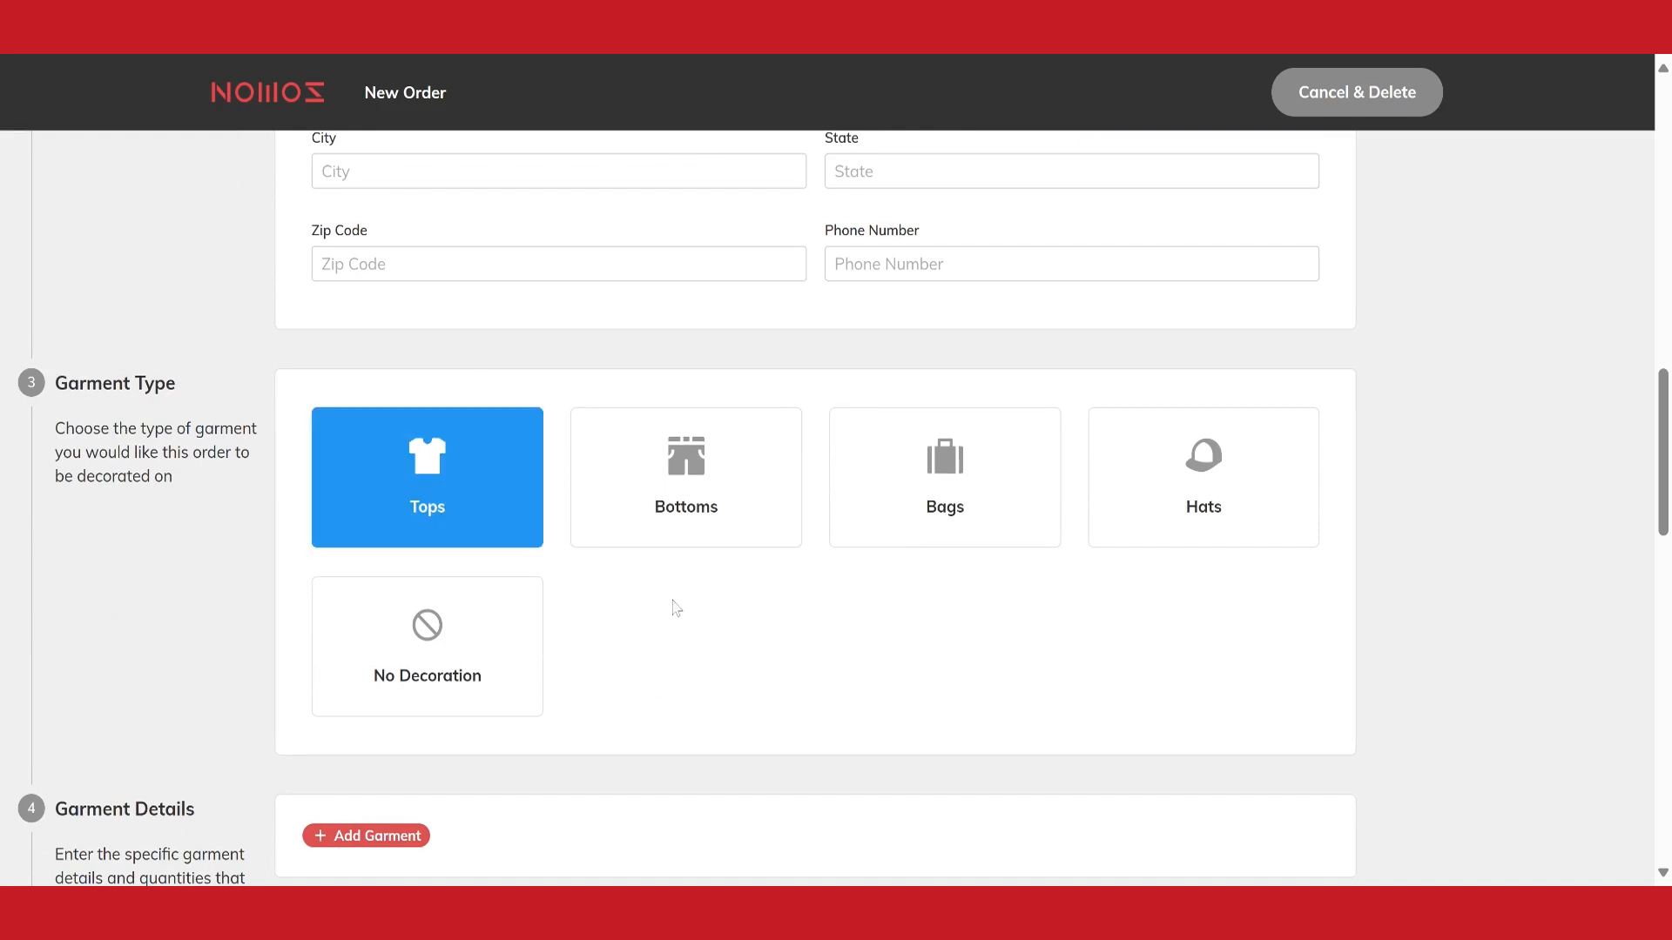
left_click(375, 597)
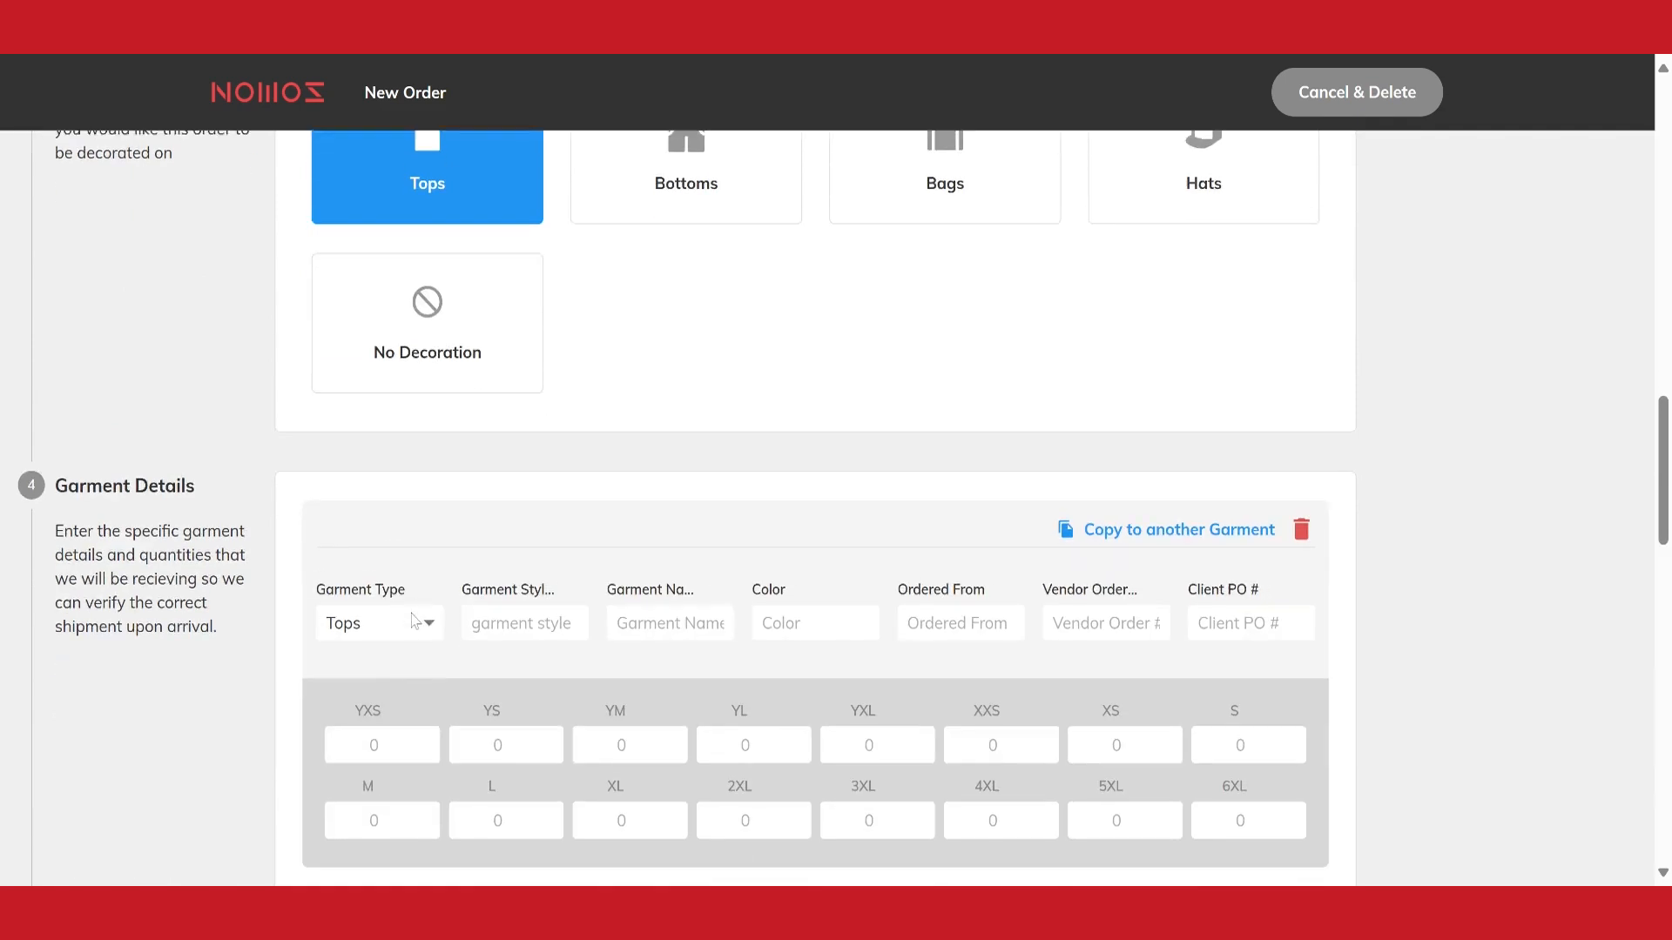
Enter garment style 5000, garment name "gildan tee" and color black for the new garment
type("5000")
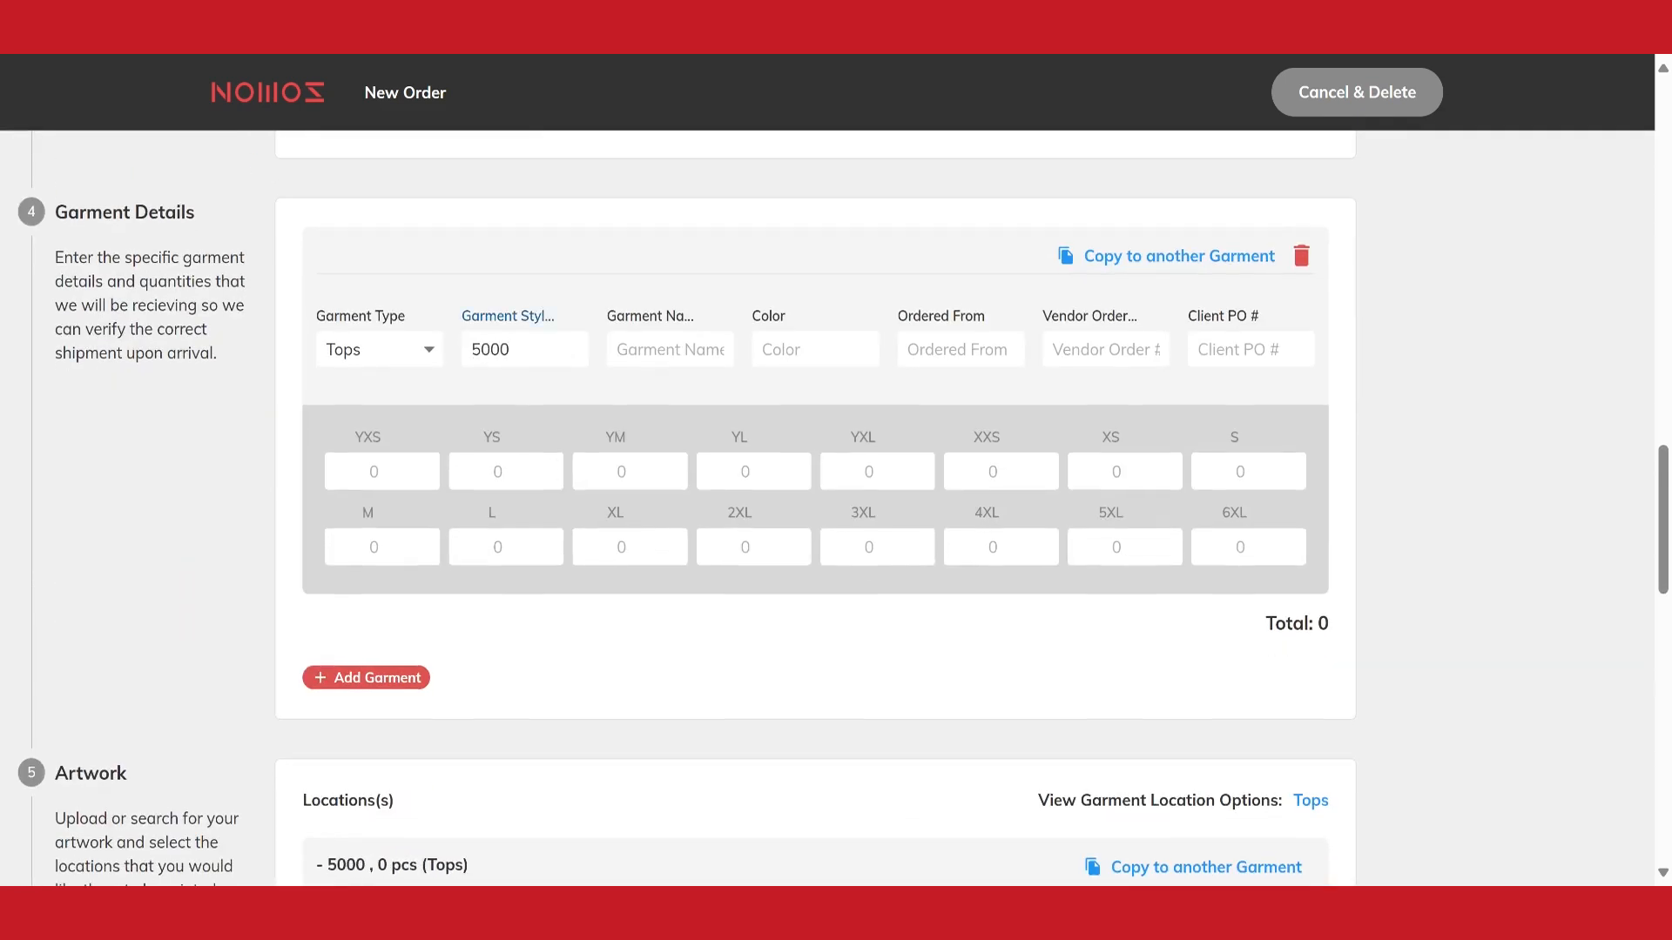
key("Tab")
type("gildan tee")
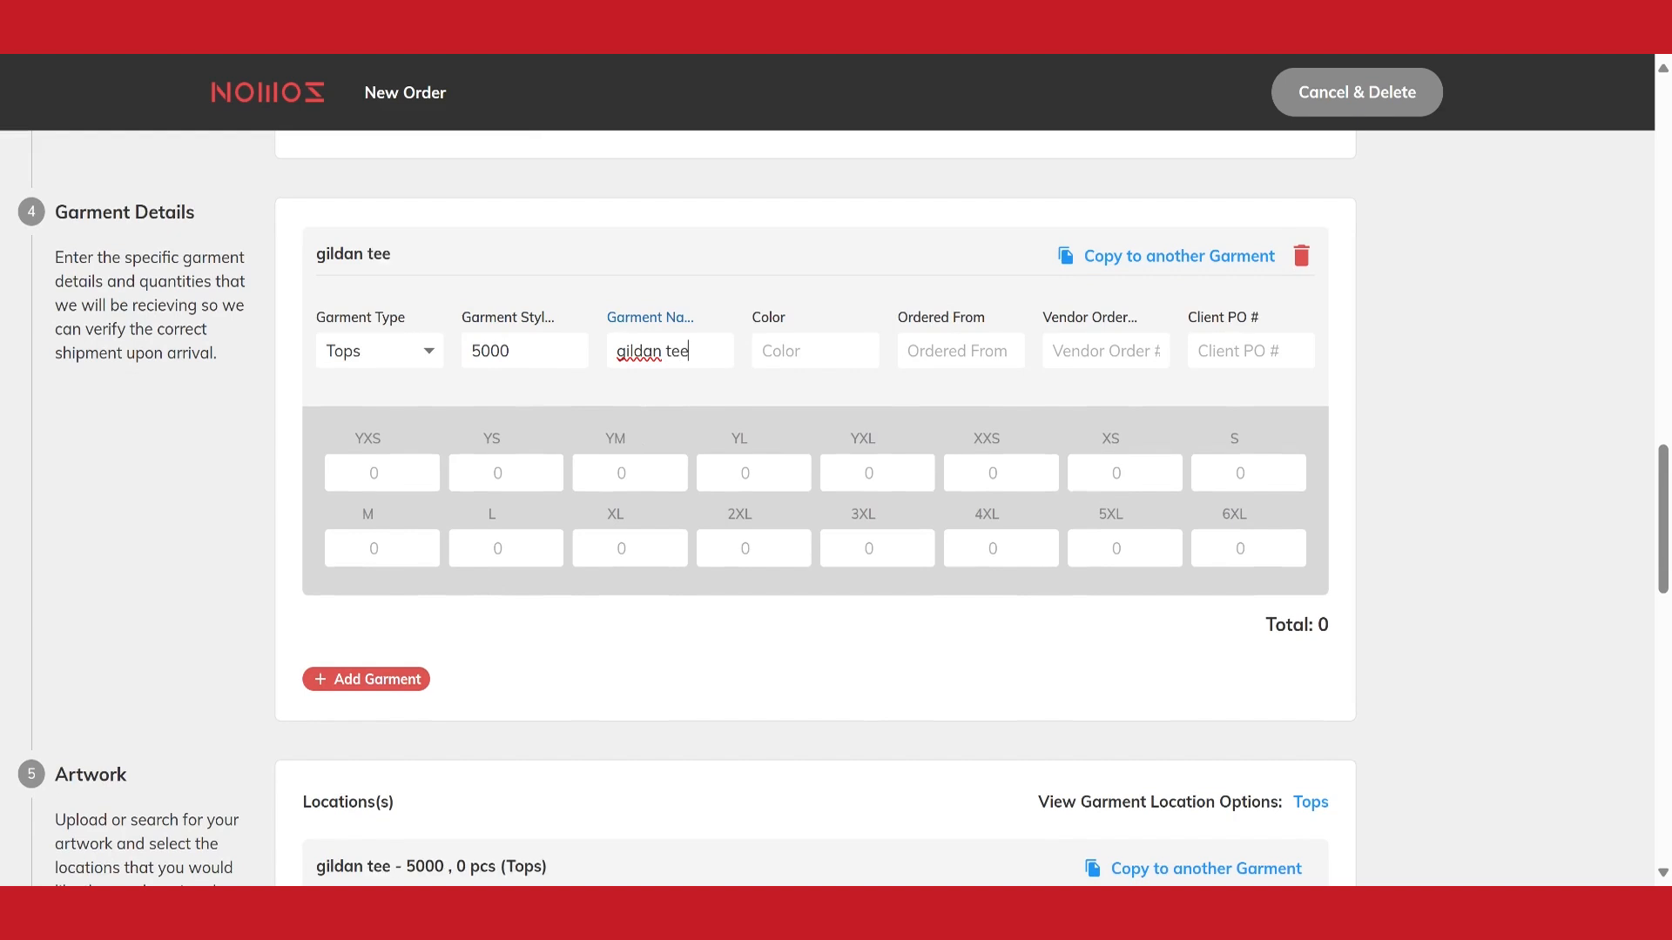
key("Tab")
type("black")
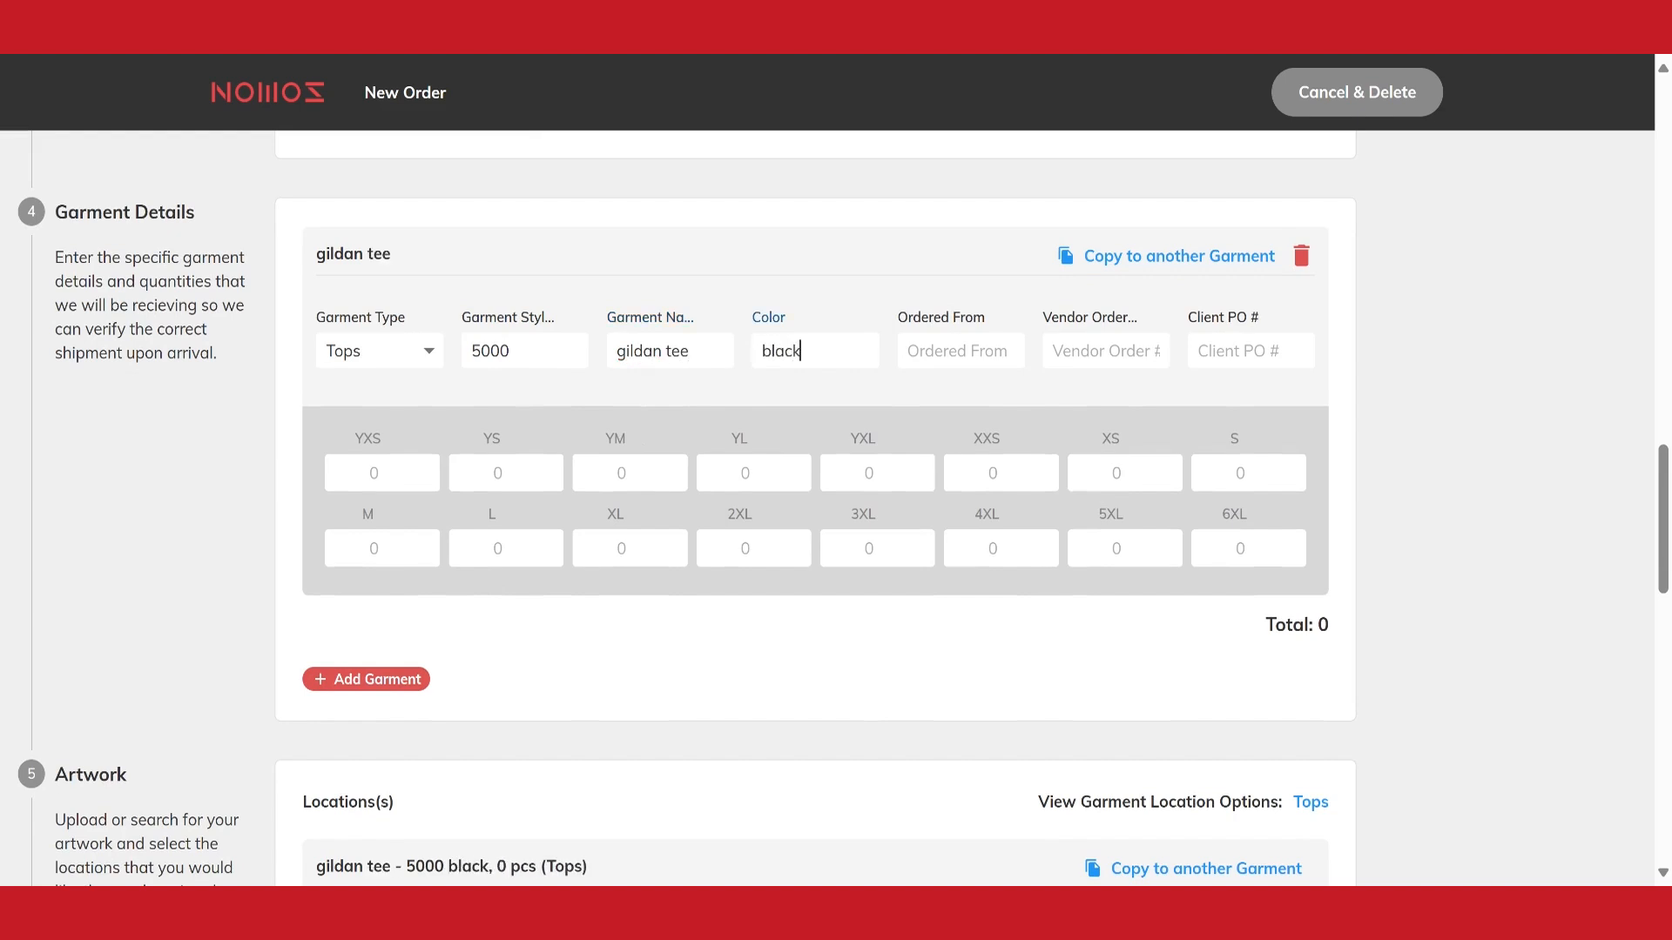
Set the garment's supplier to S&S Activewear, enter "." as the vendor order number, and fill in the client PO number
key("Tab")
type("s")
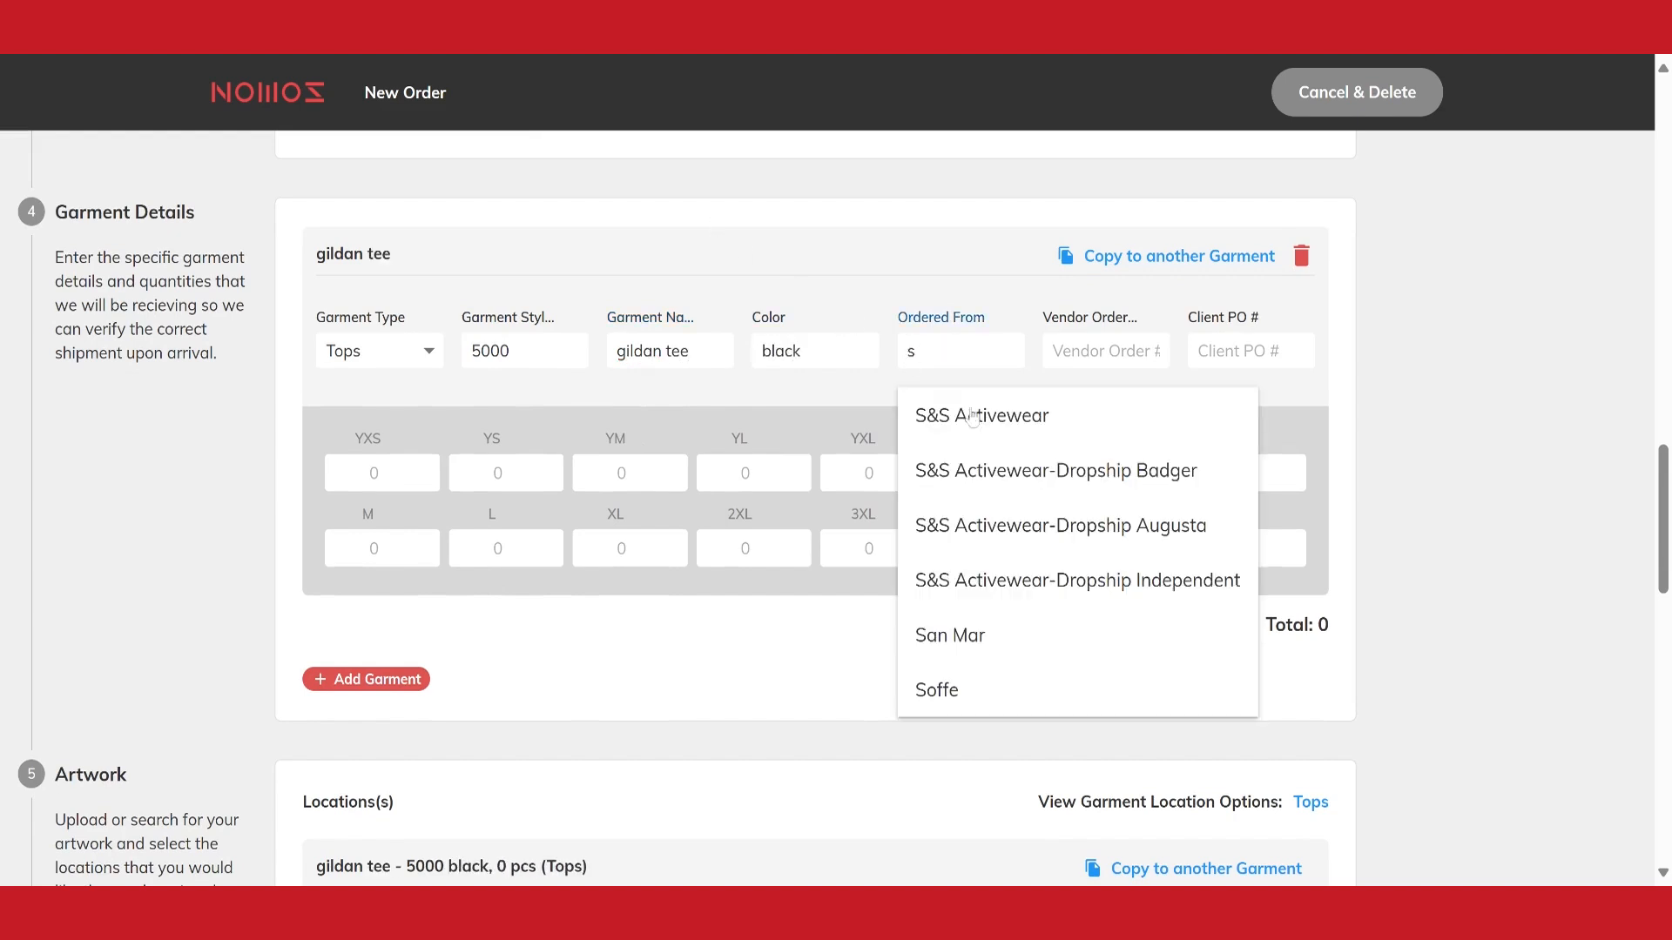
key("Down")
key("Return")
key("Tab")
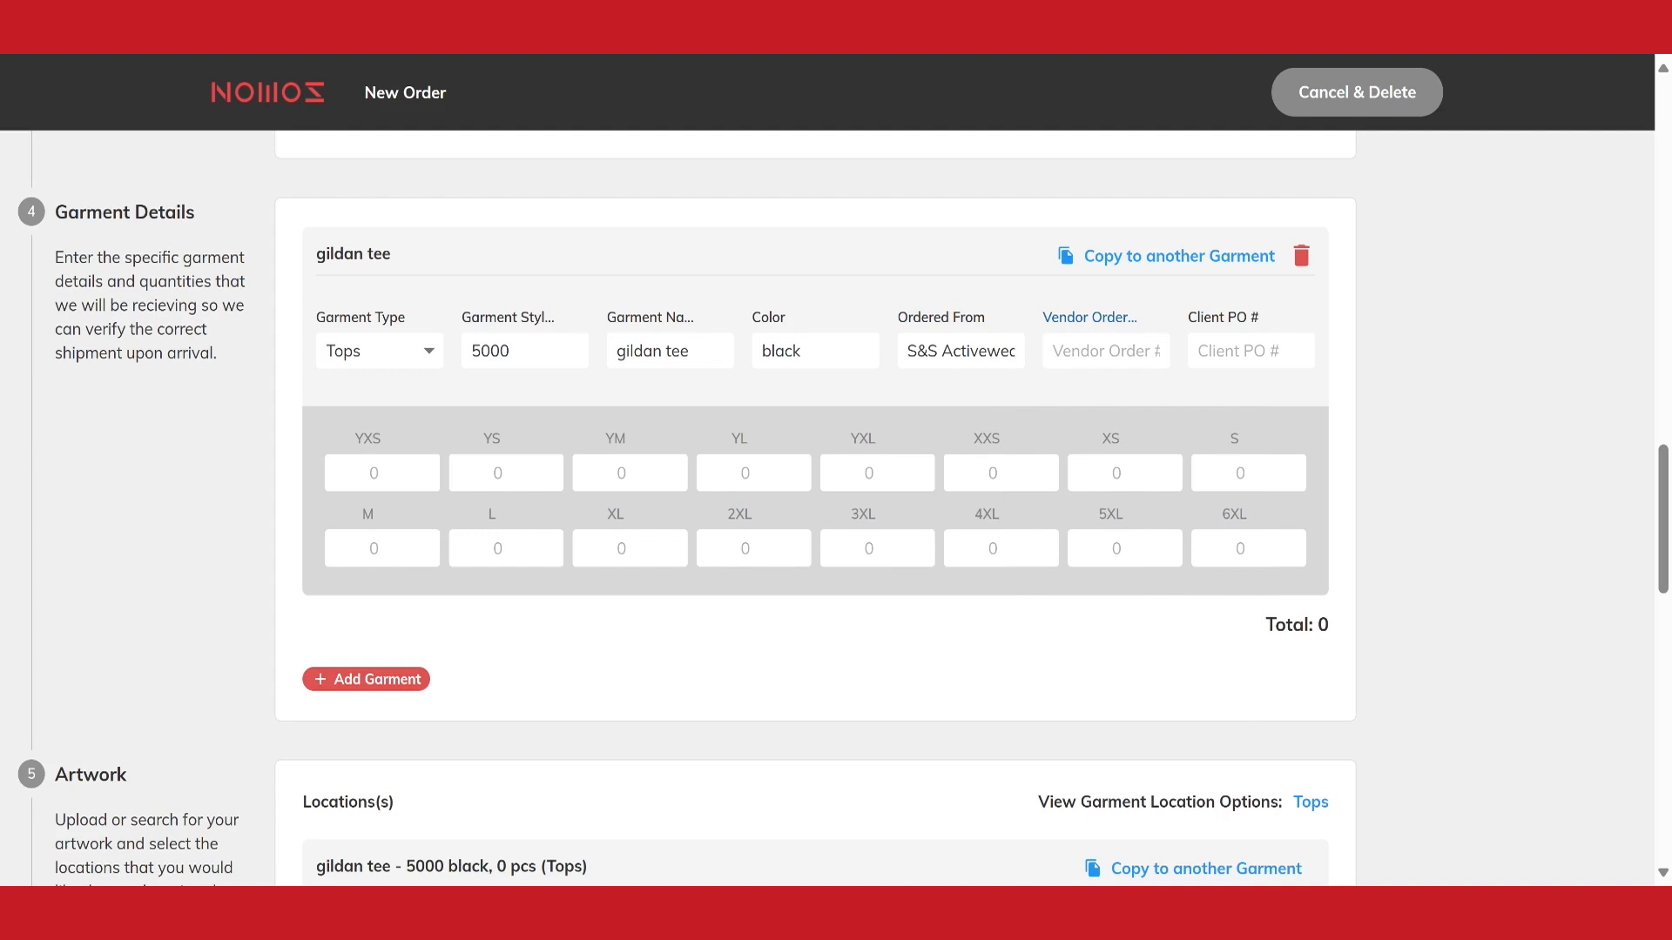
type(".")
key("Tab")
type("1234")
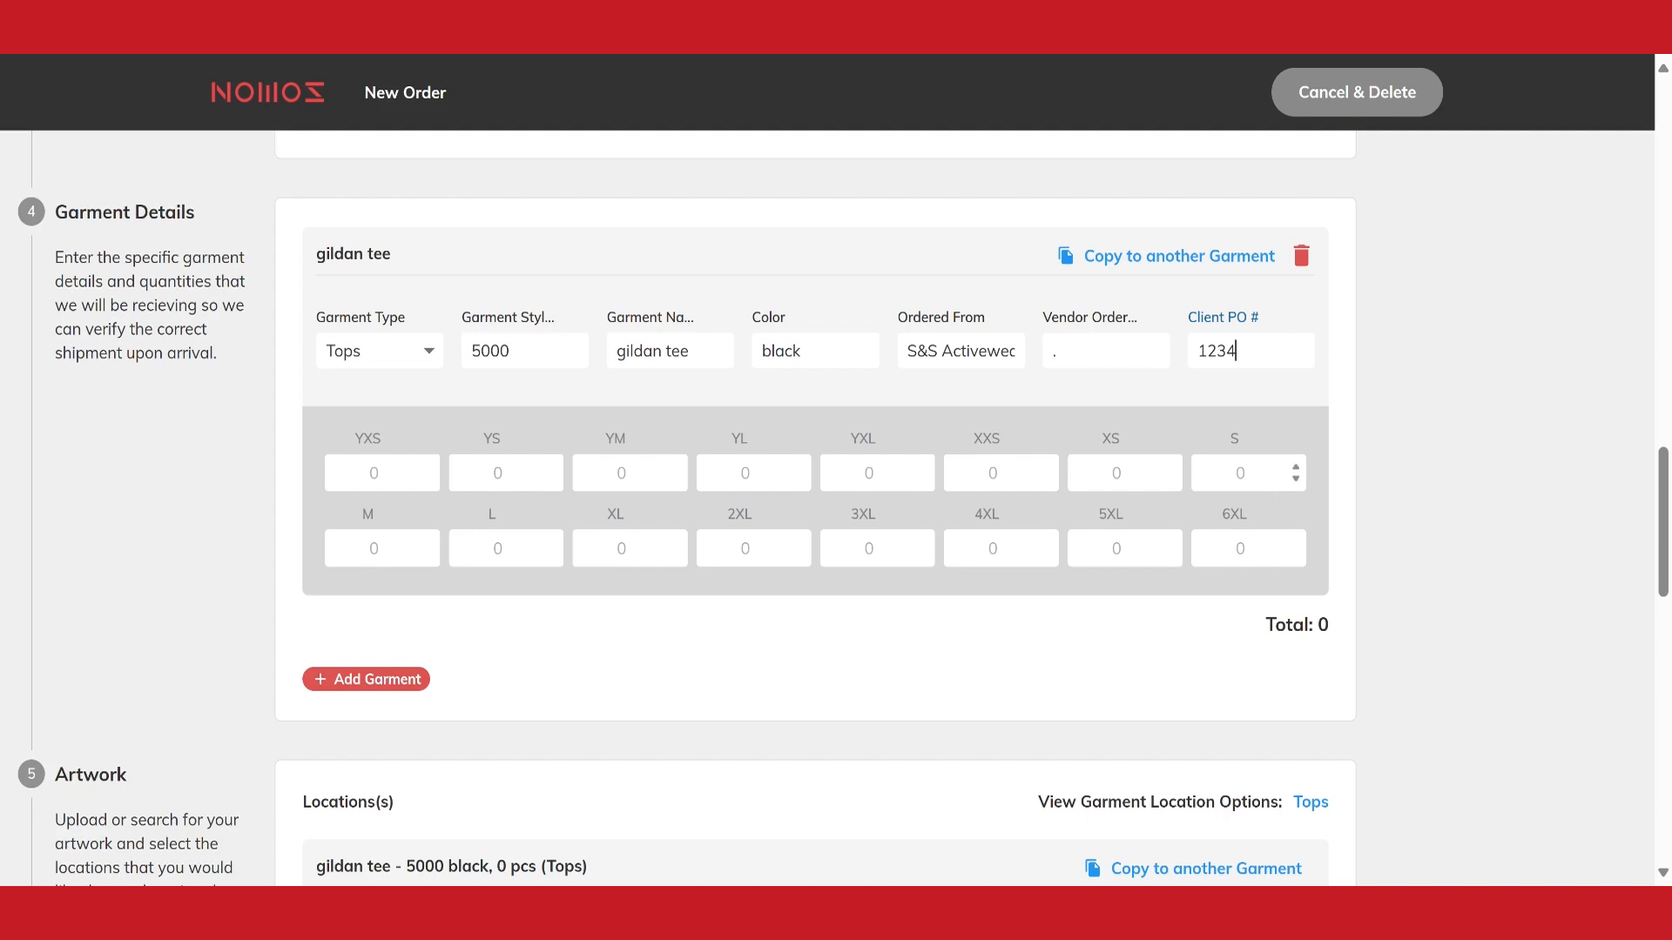
Set the garment's size S quantity to 5
left_click(1241, 472)
type("5")
left_click(1385, 479)
Add an artwork location to the gildan tee and assign it the Apparel Redefined artwork with the black background
scroll(1393, 479, "down", 1)
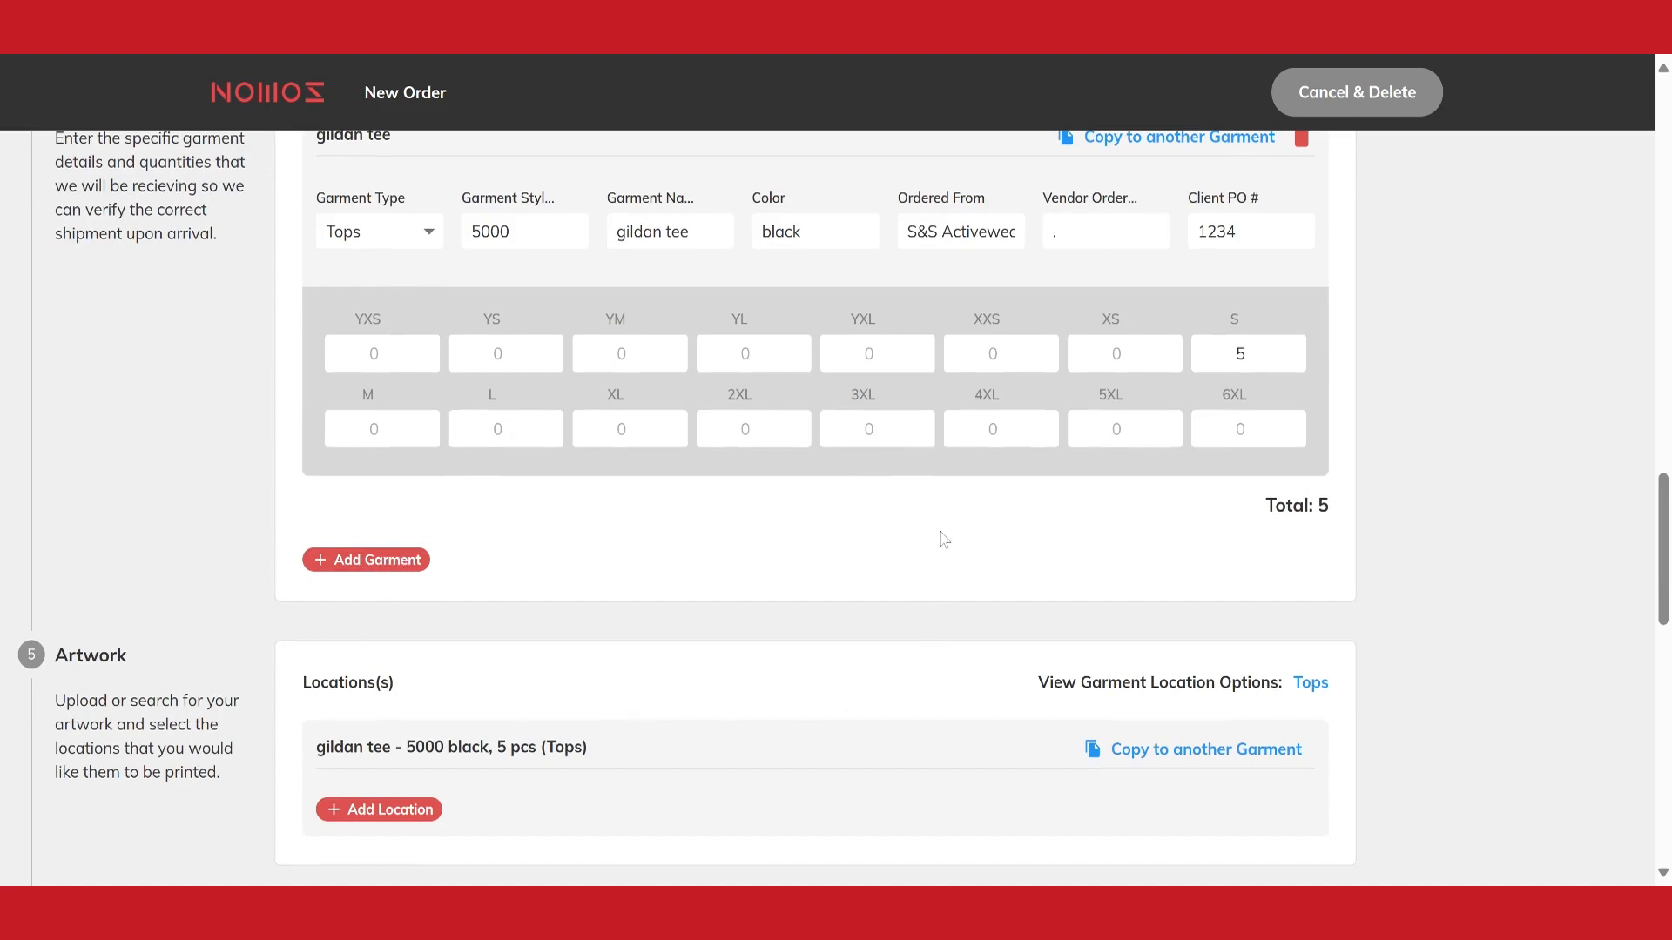
scroll(968, 527, "down", 4)
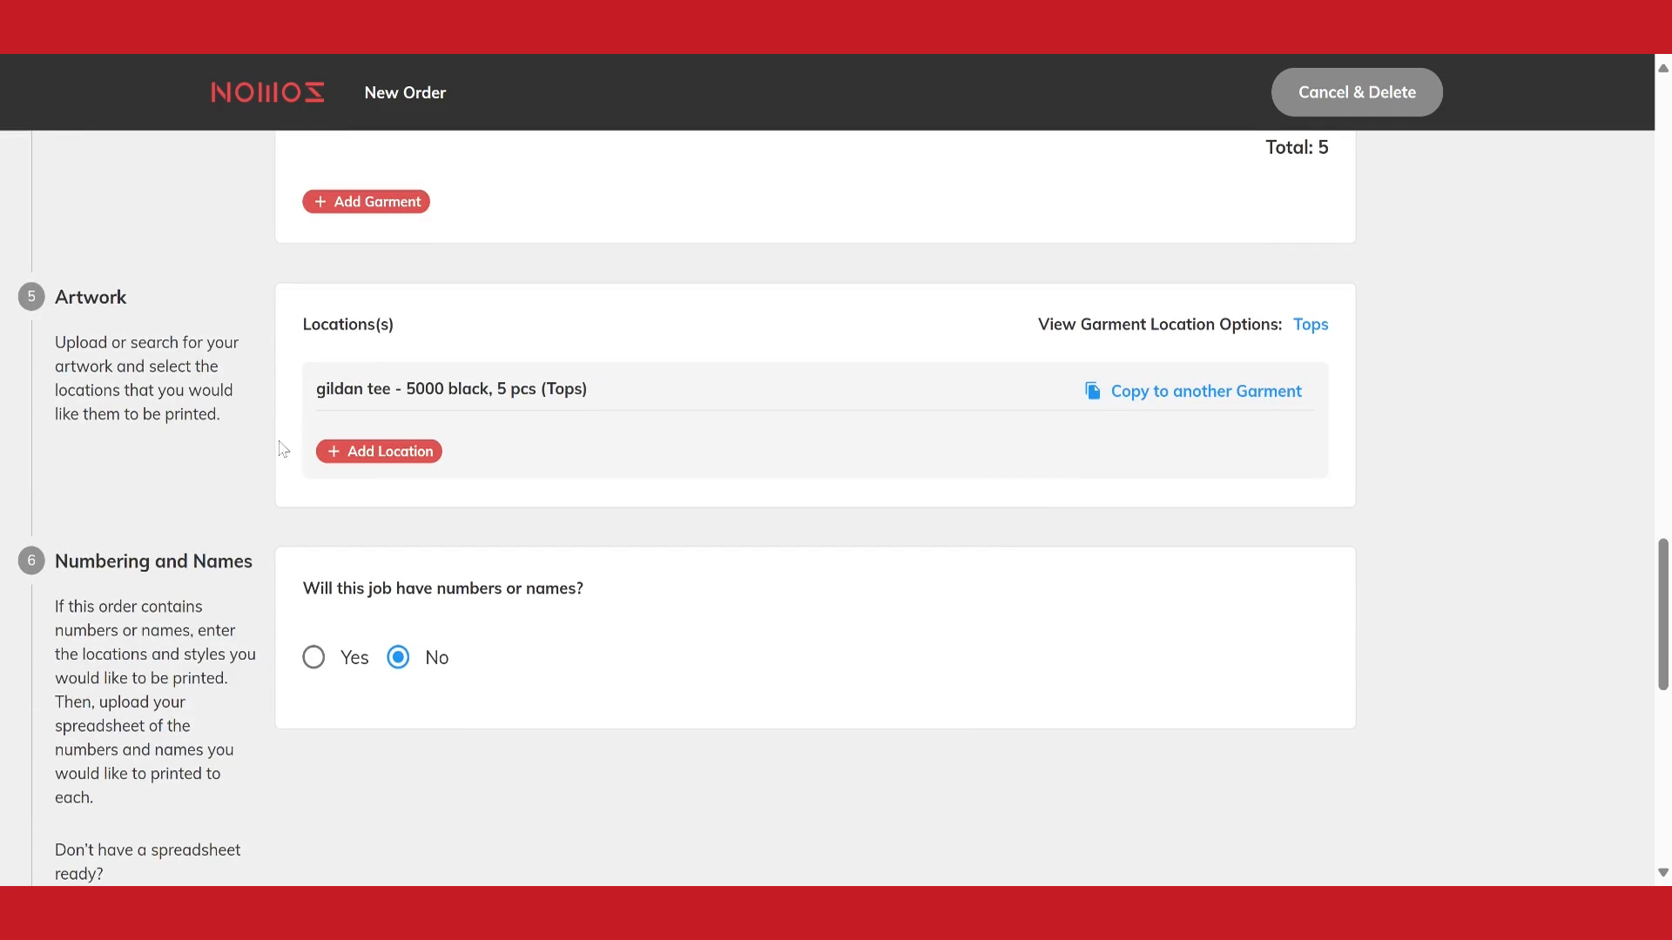
left_click(362, 460)
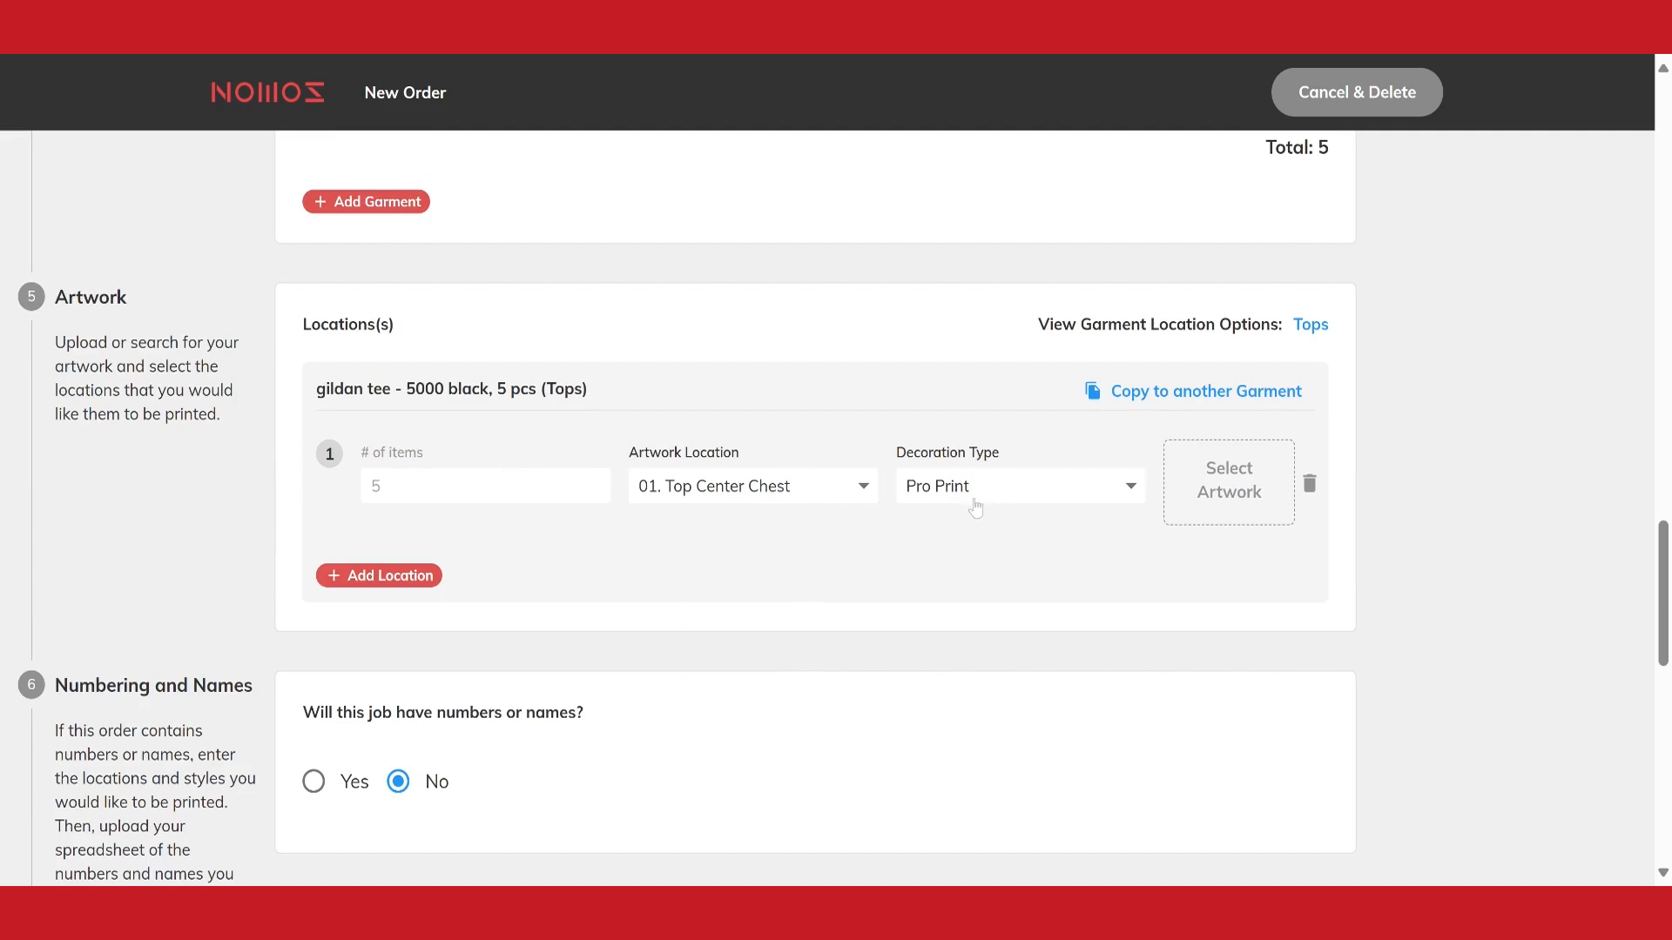
left_click(1230, 480)
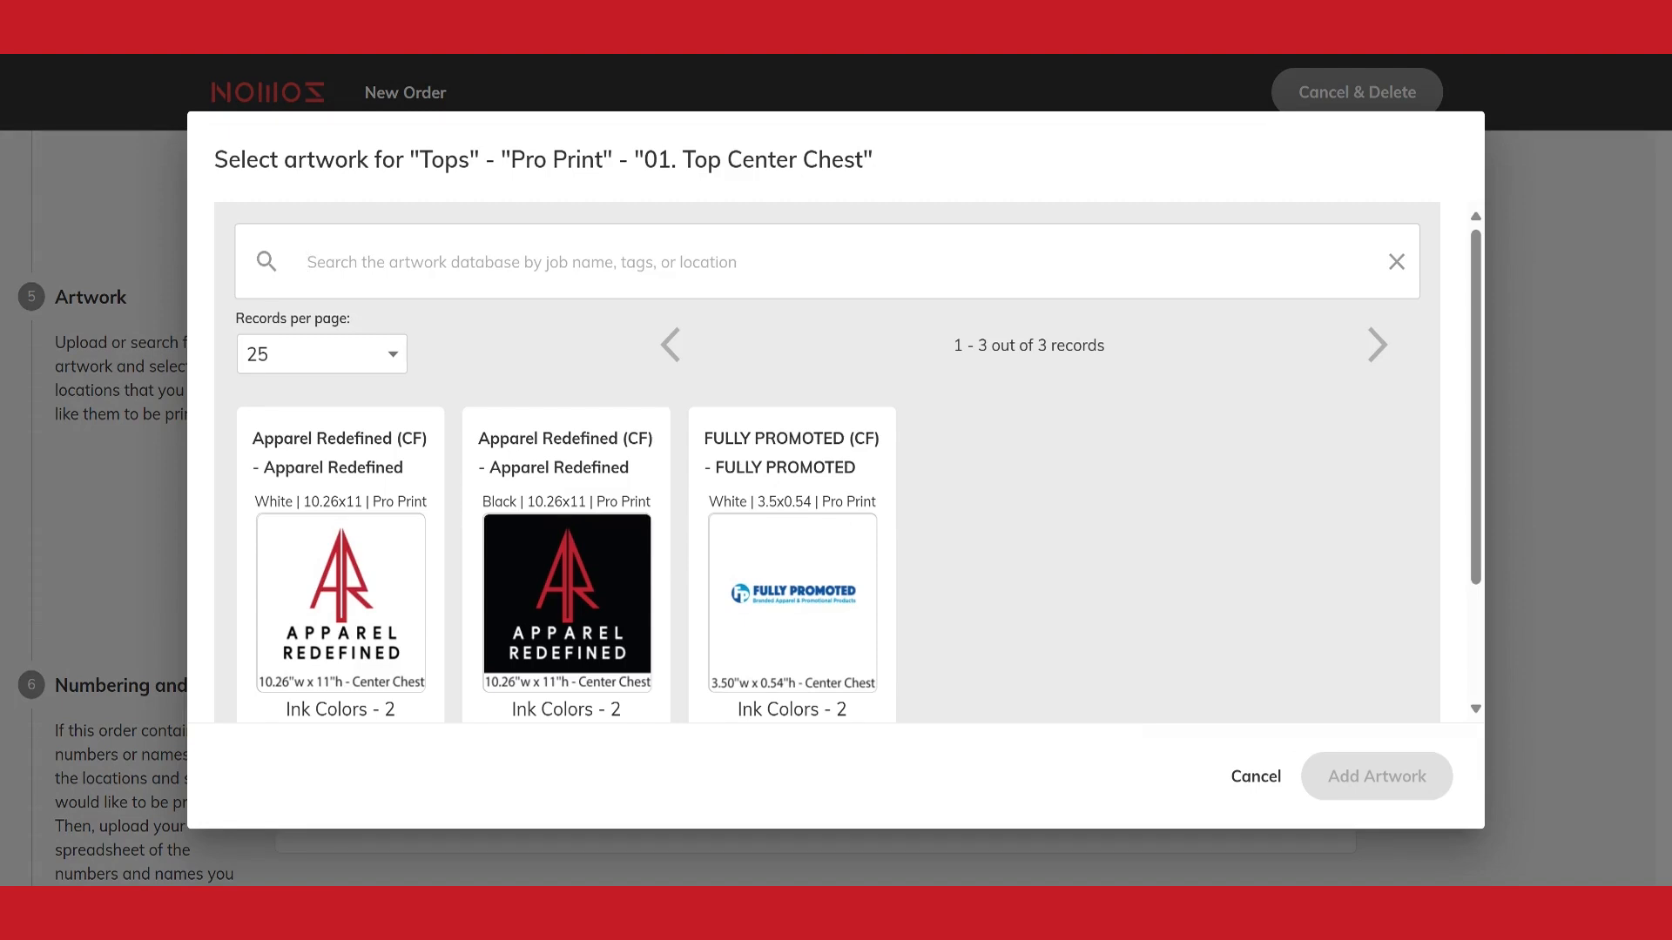
left_click(546, 607)
left_click(1348, 779)
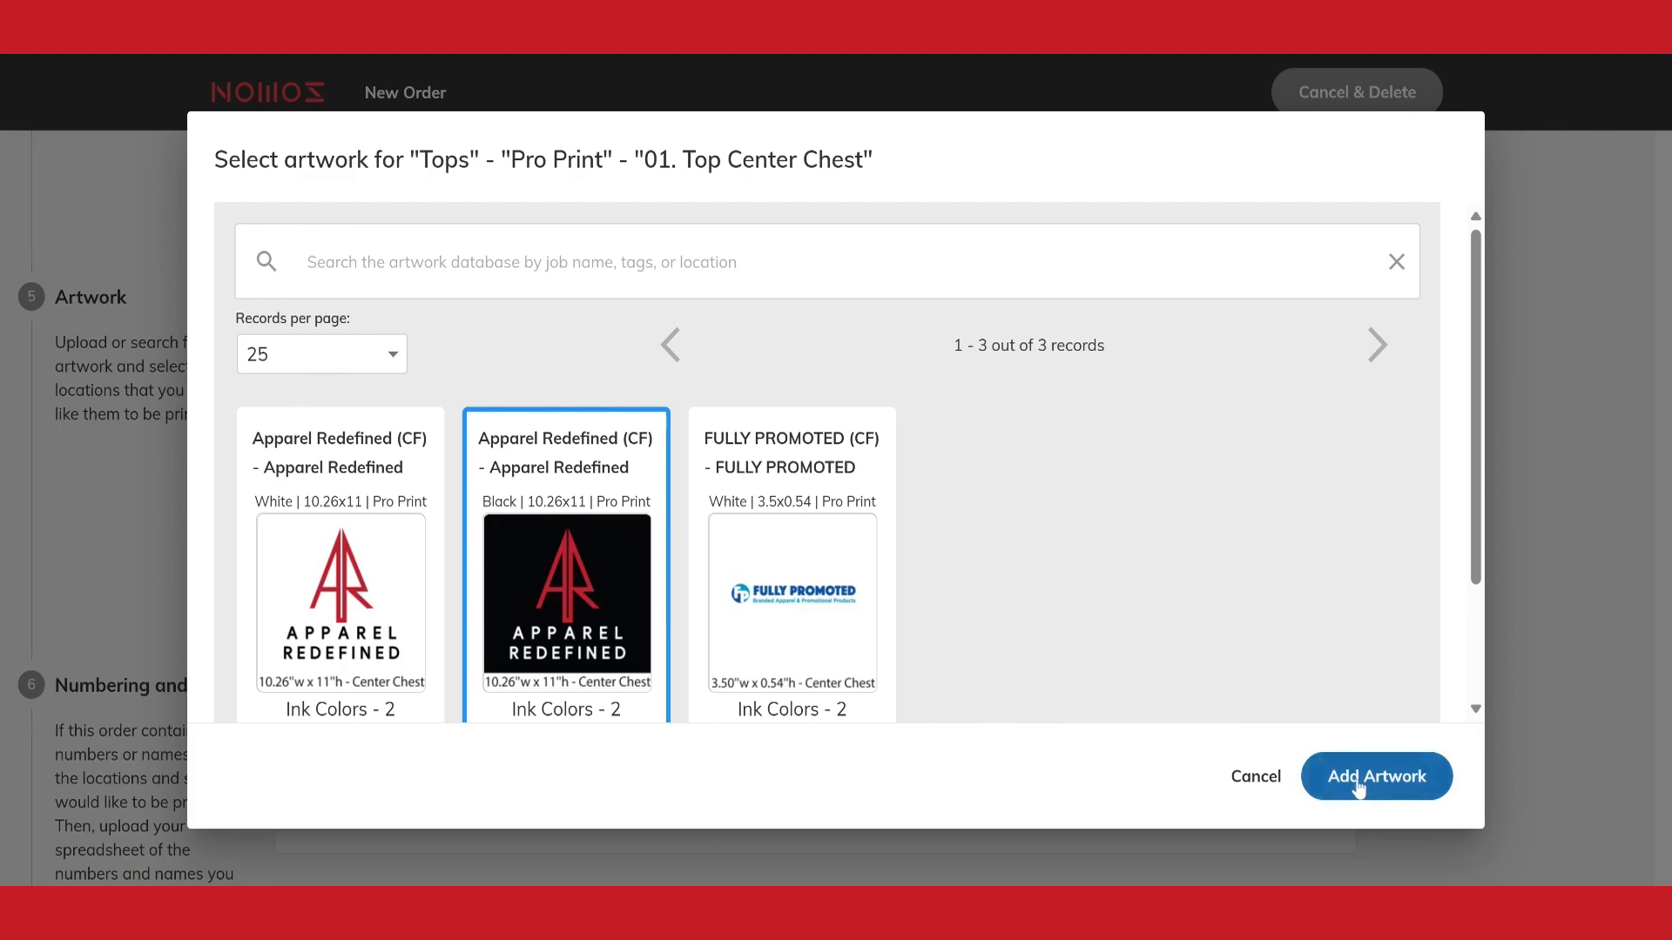
Mark the job as having numbers or names and add a number location for the gildan tee
scroll(471, 503, "down", 3)
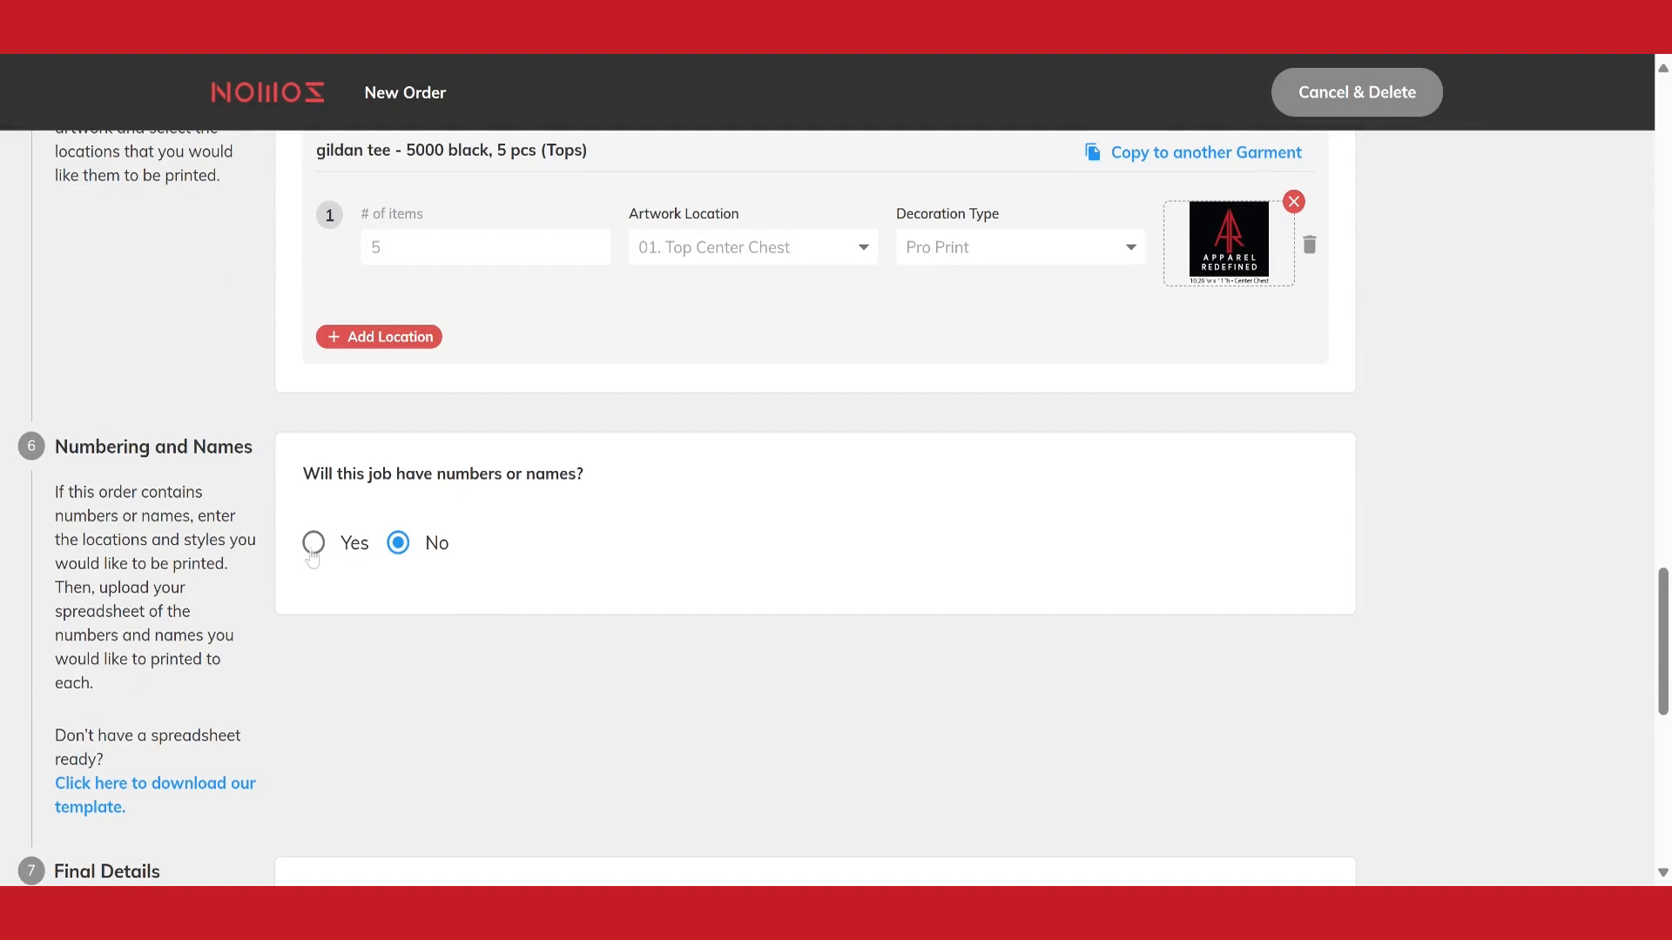
left_click(323, 551)
scroll(323, 551, "down", 3)
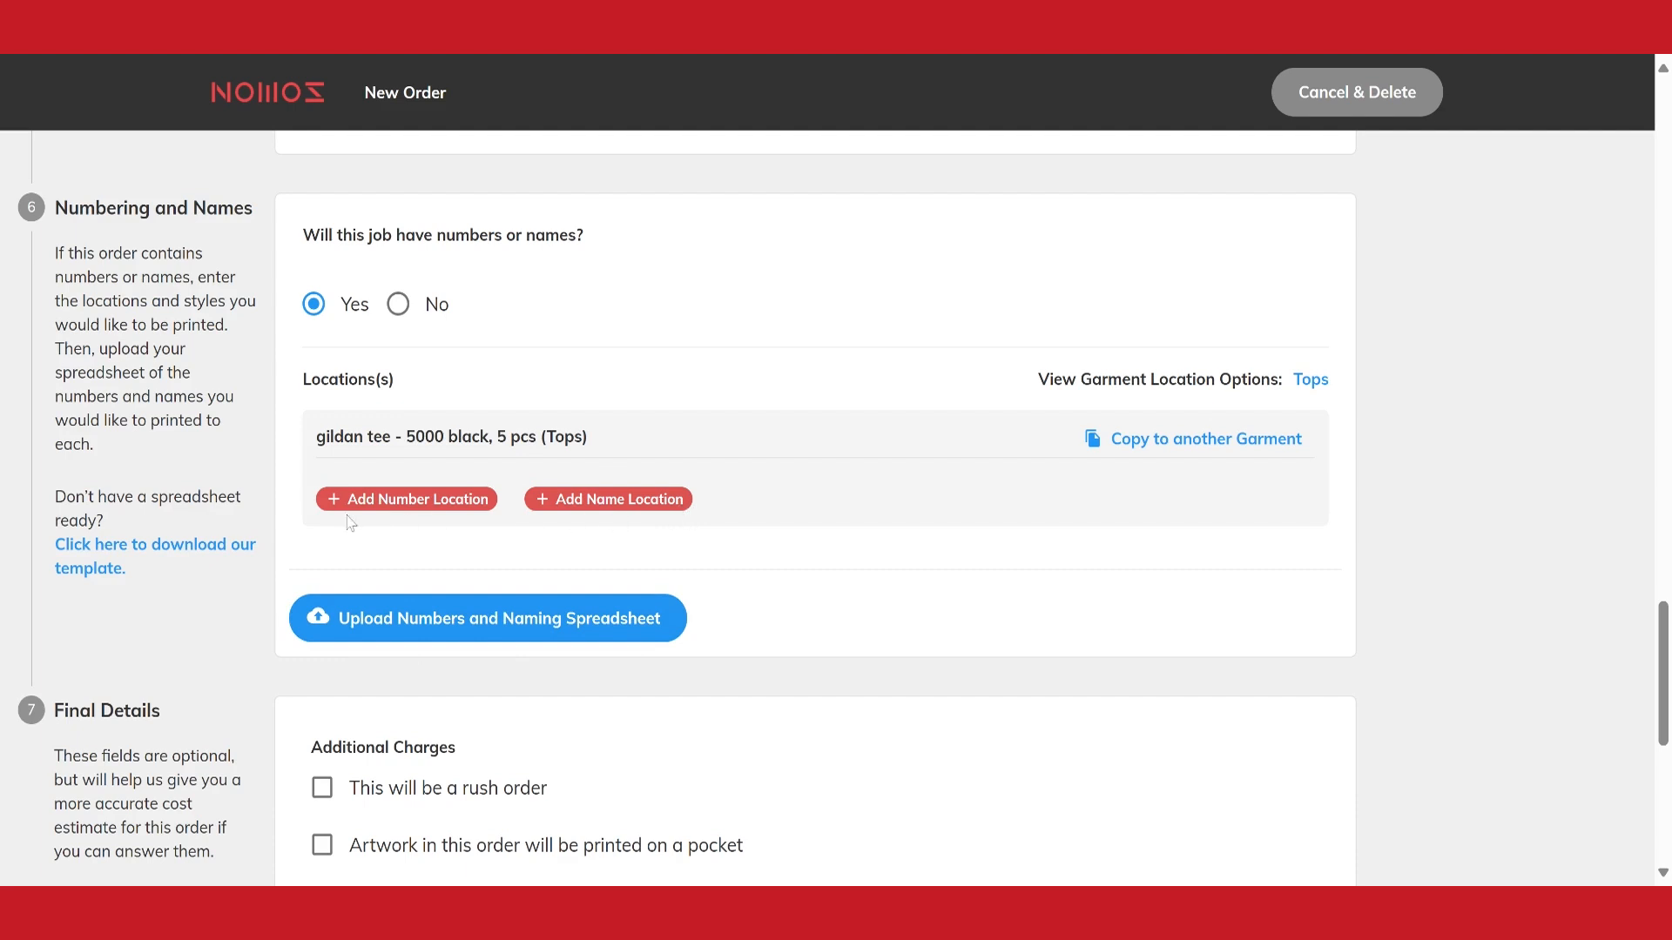
left_click(405, 502)
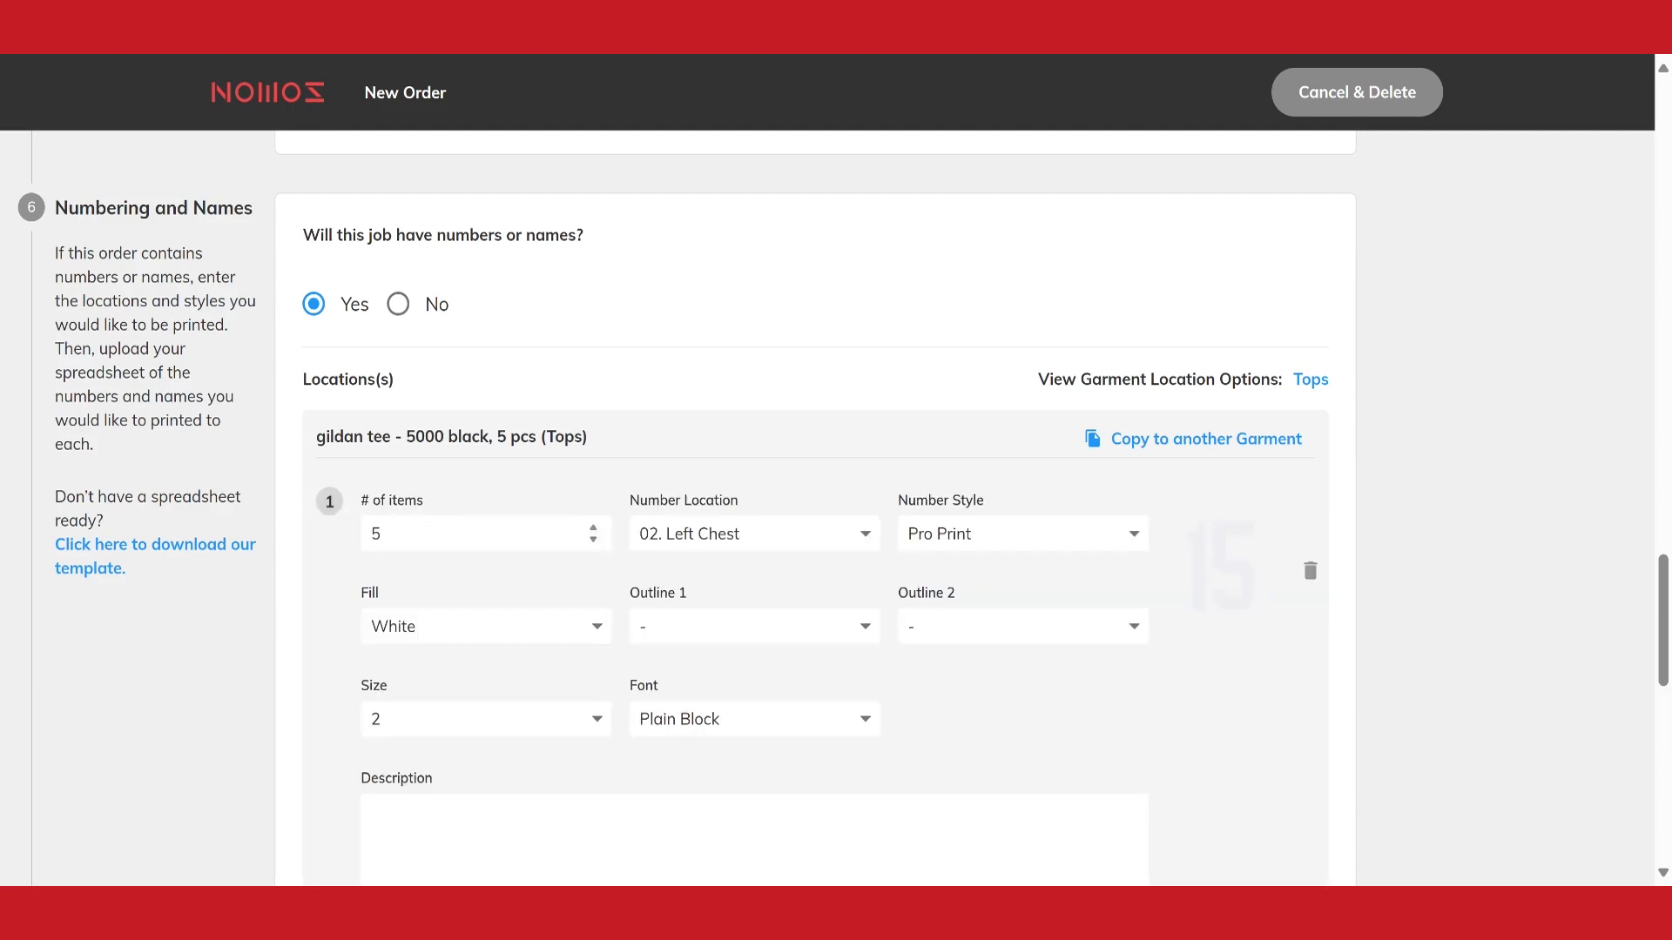
Set the number location to 18. Center Back and keep Pro Print as the number style
left_click(751, 535)
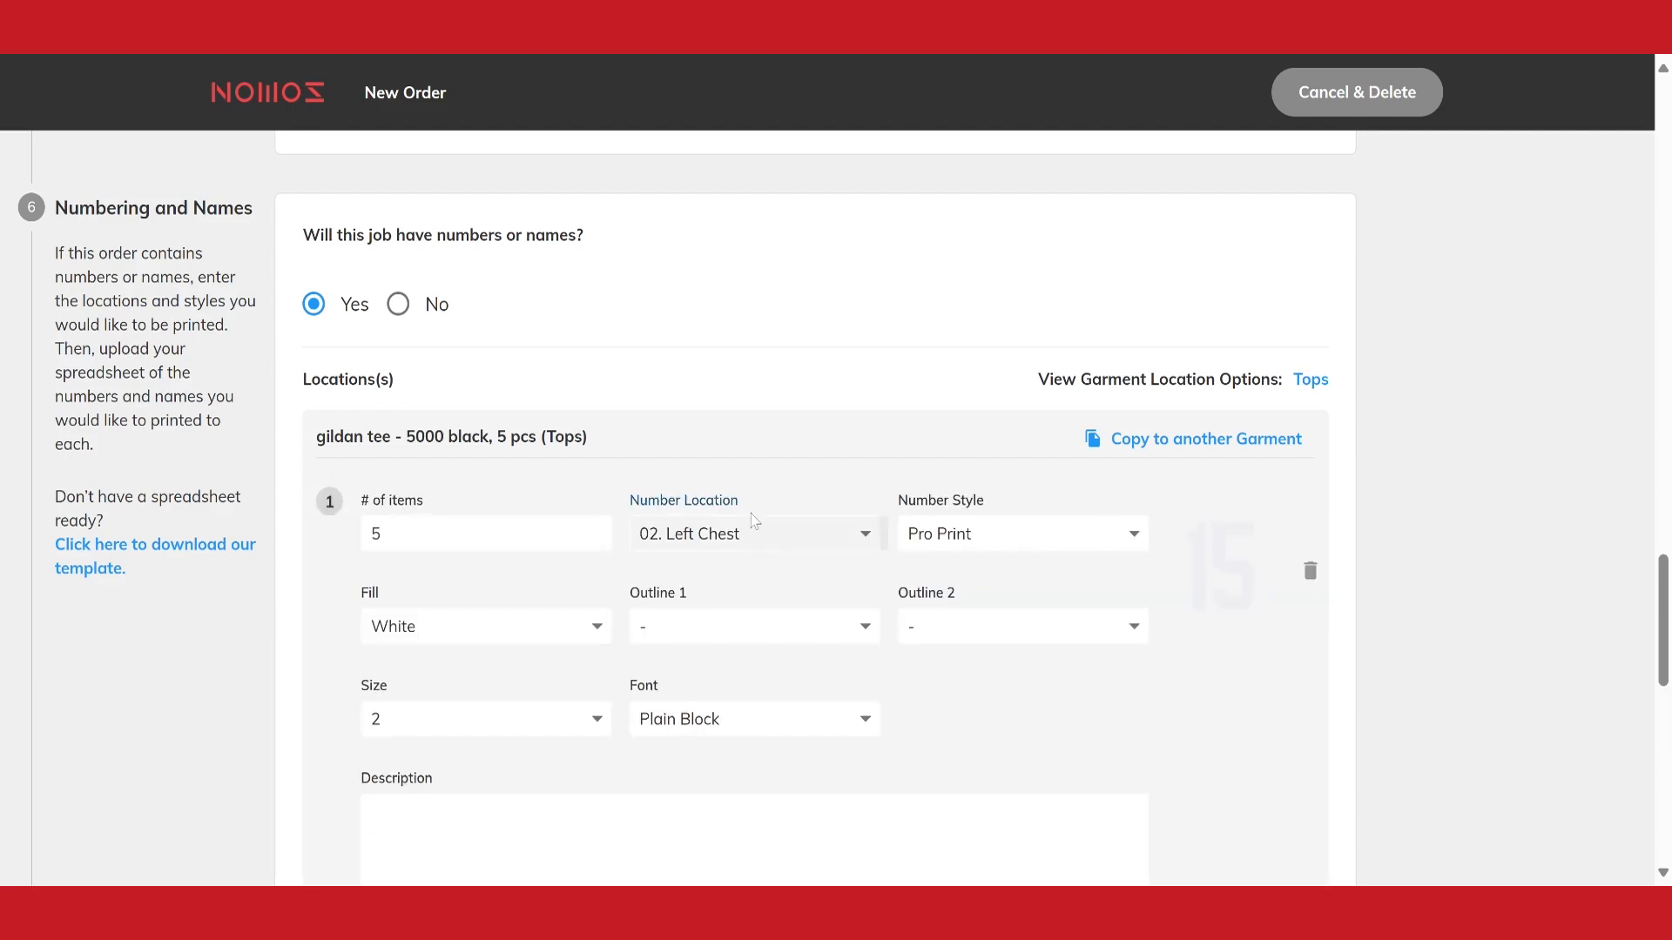
left_click(745, 442)
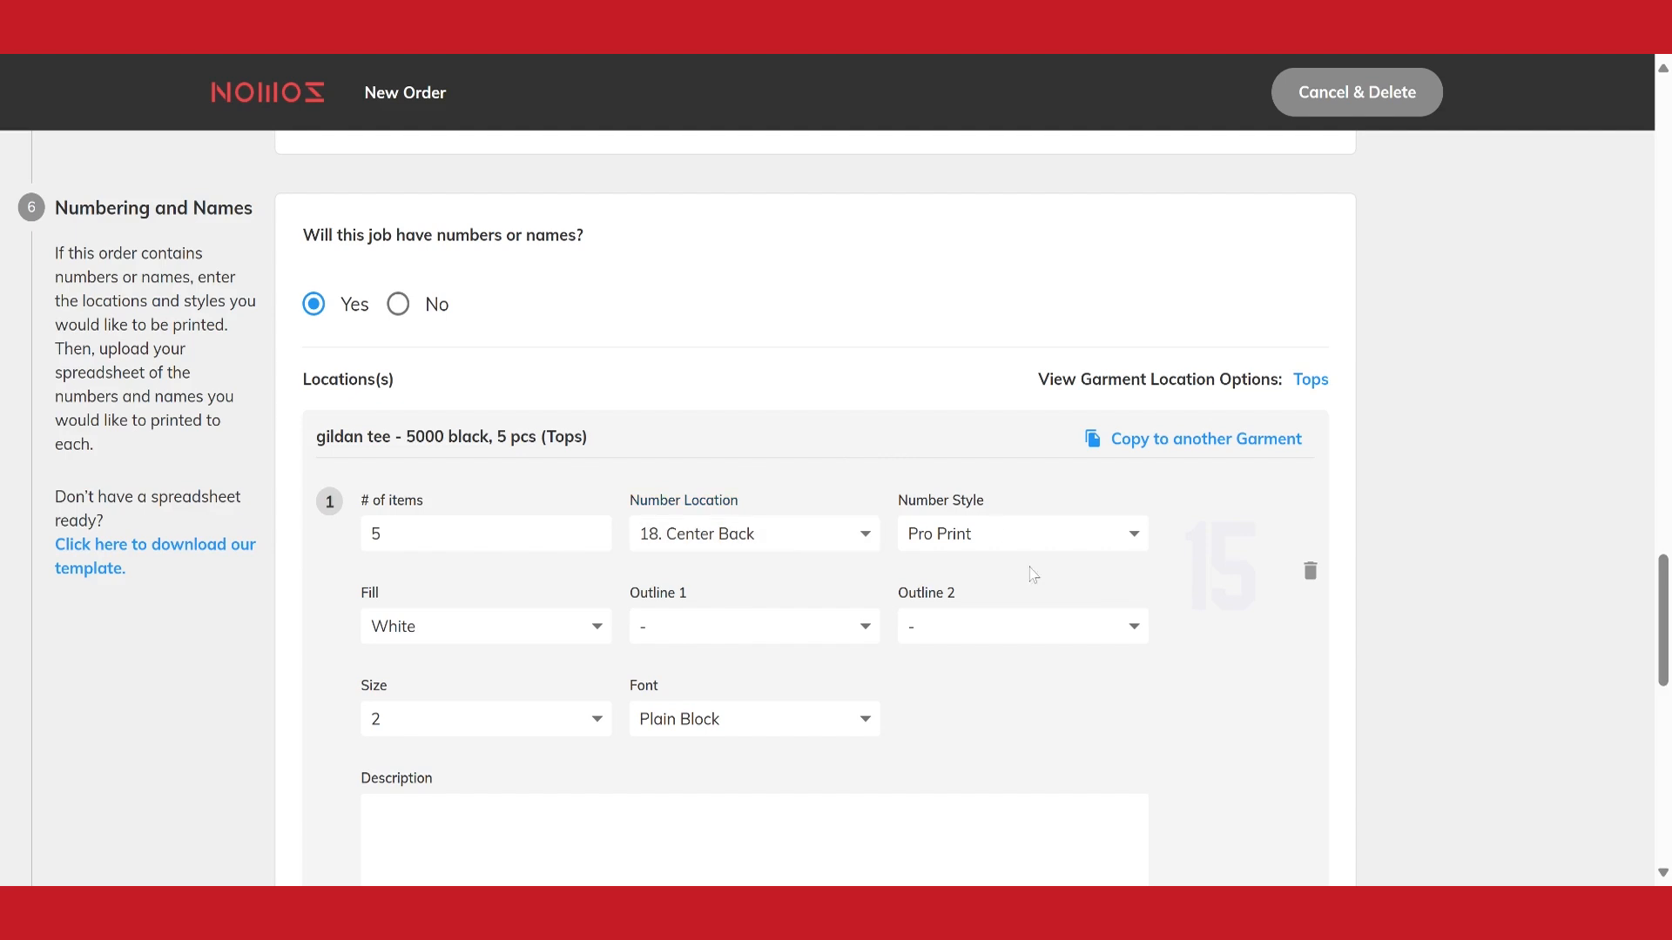
left_click(1015, 535)
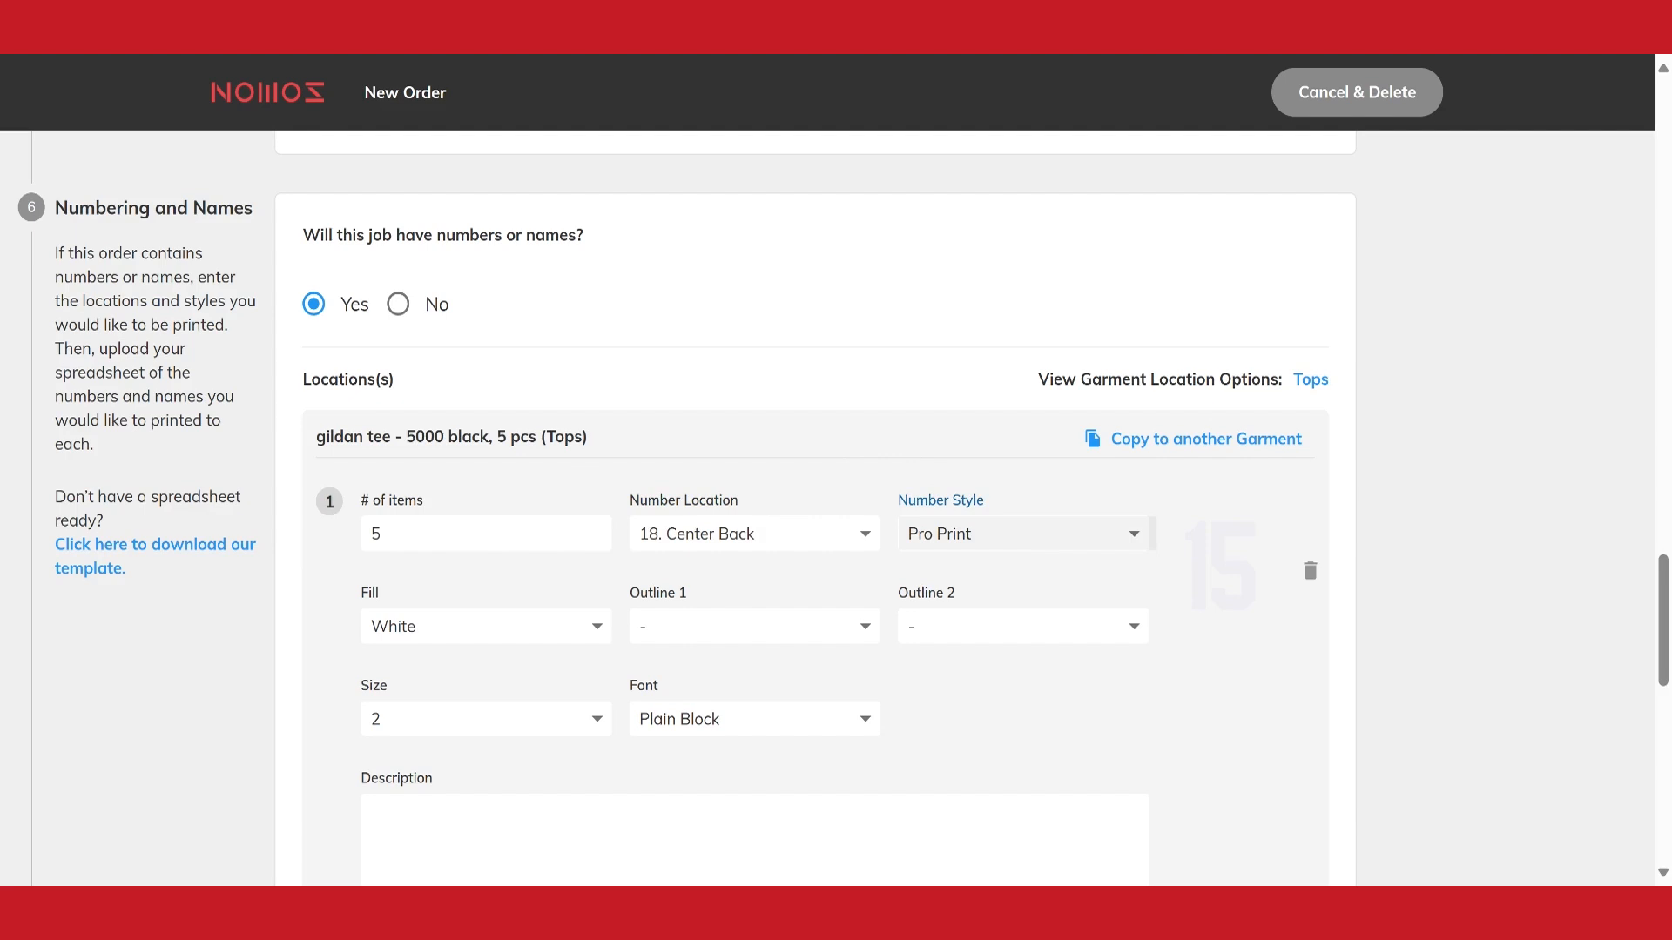
left_click(901, 390)
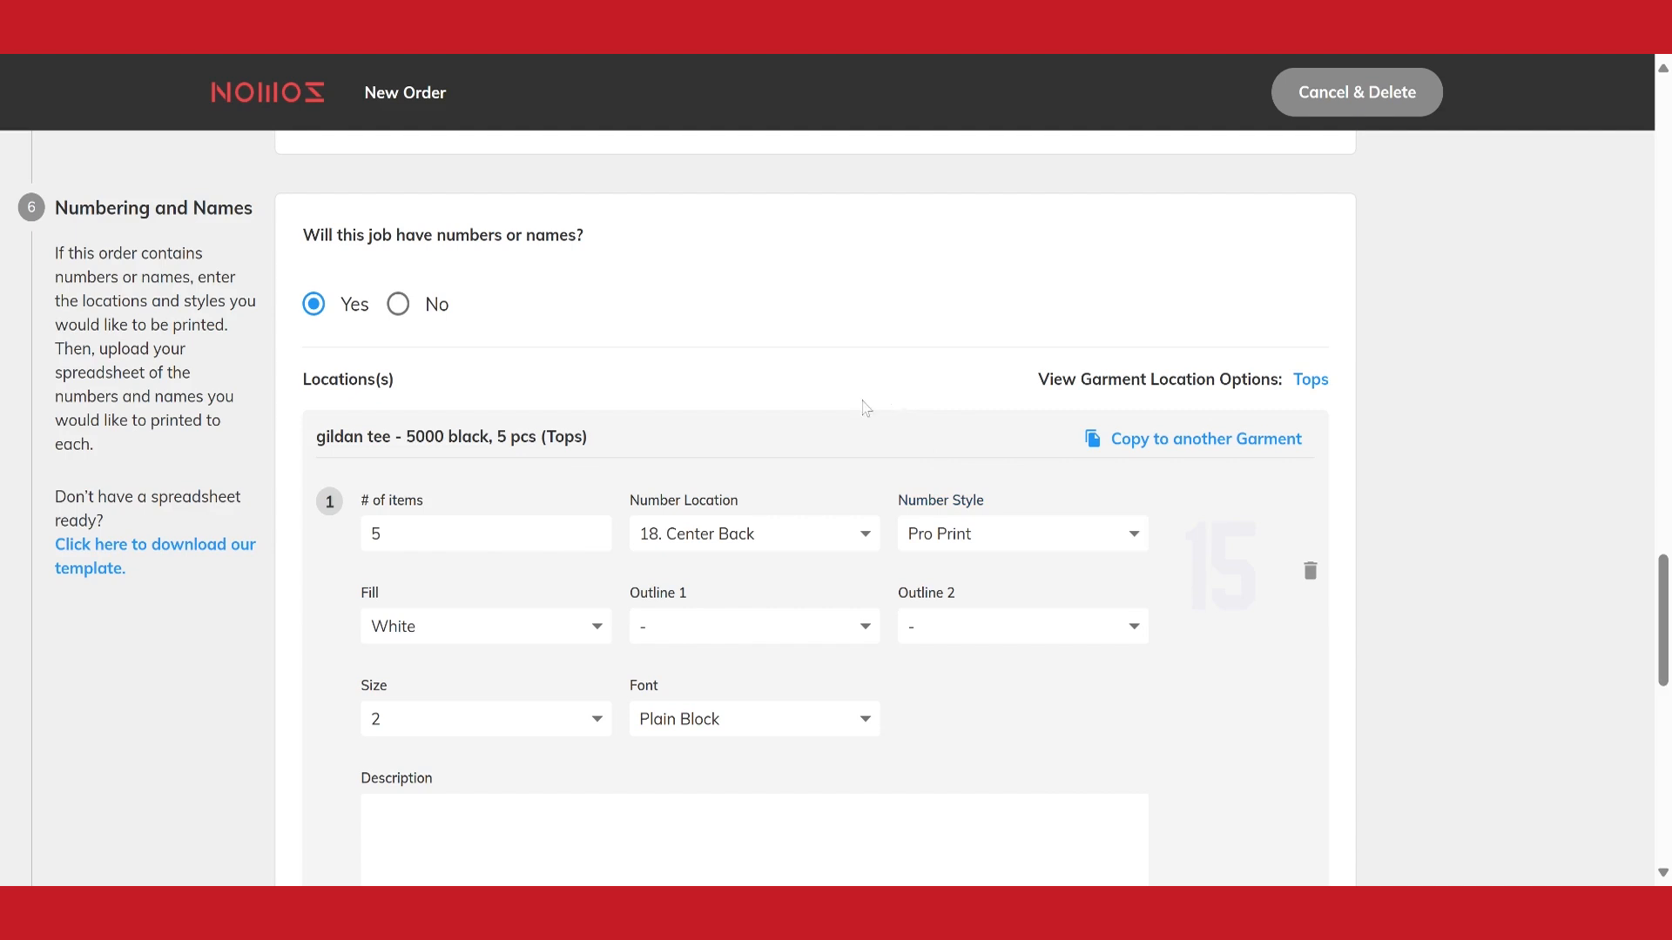
Keep White as the number fill and set the number size to 8 for the gildan tee's center back location
scroll(865, 403, "down", 1)
left_click(416, 507)
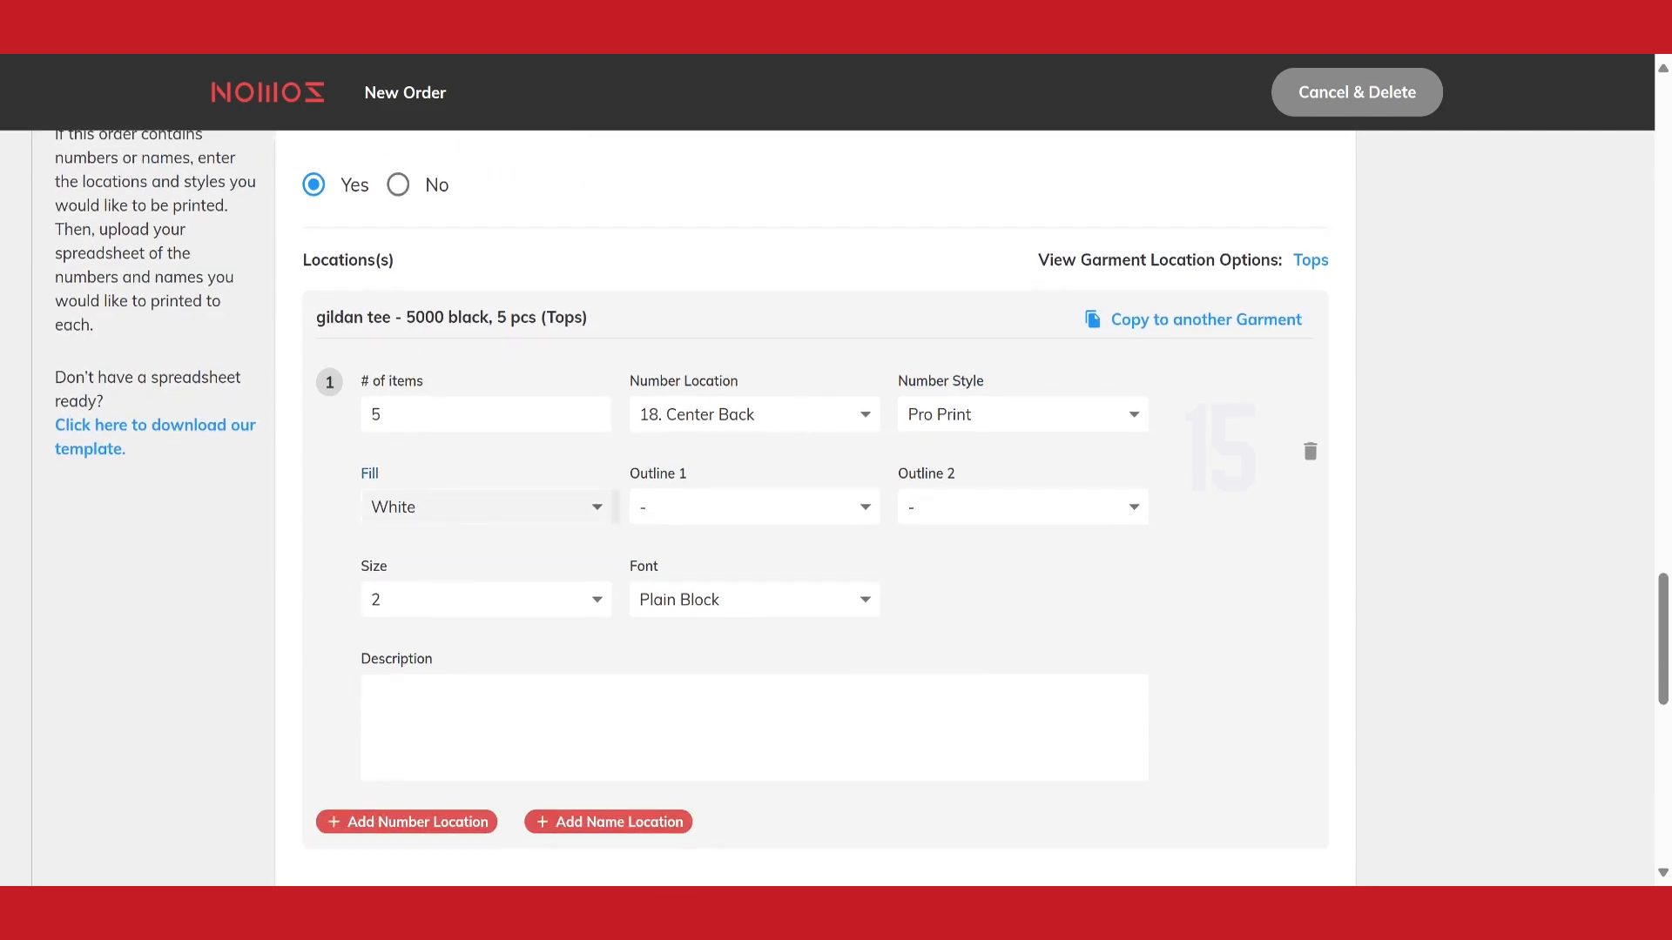
left_click(248, 669)
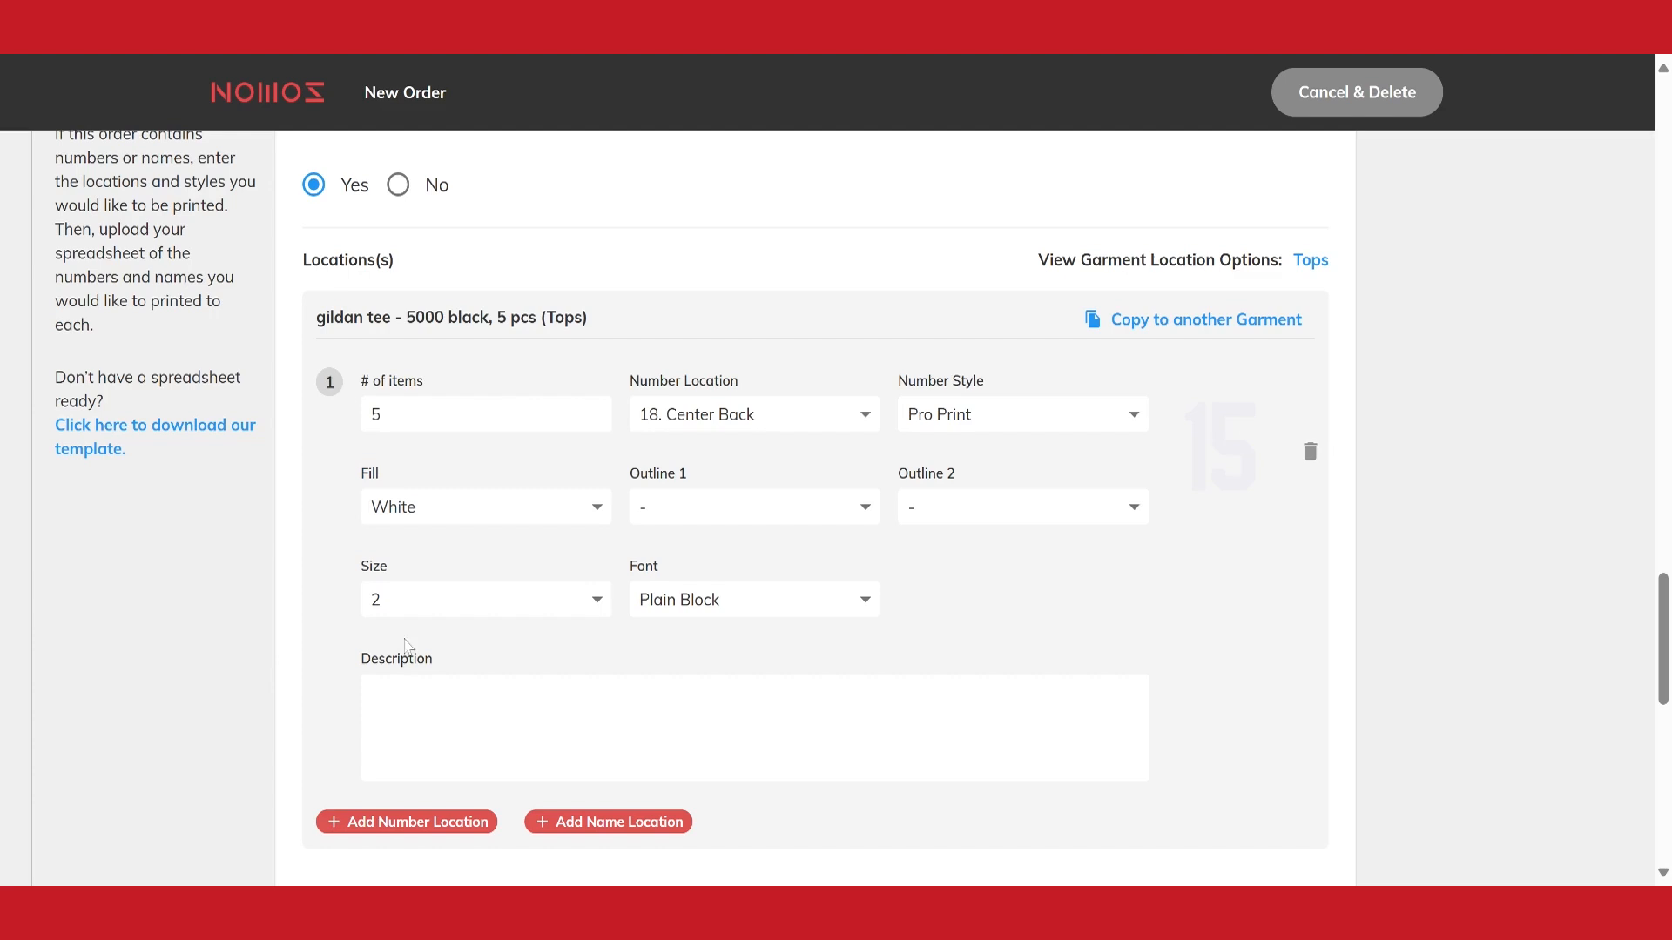
left_click(456, 607)
left_click(467, 695)
left_click(273, 650)
Check the font choices for the gildan tee's number location and keep Plain Block
scroll(510, 615, "down", 1)
left_click(811, 485)
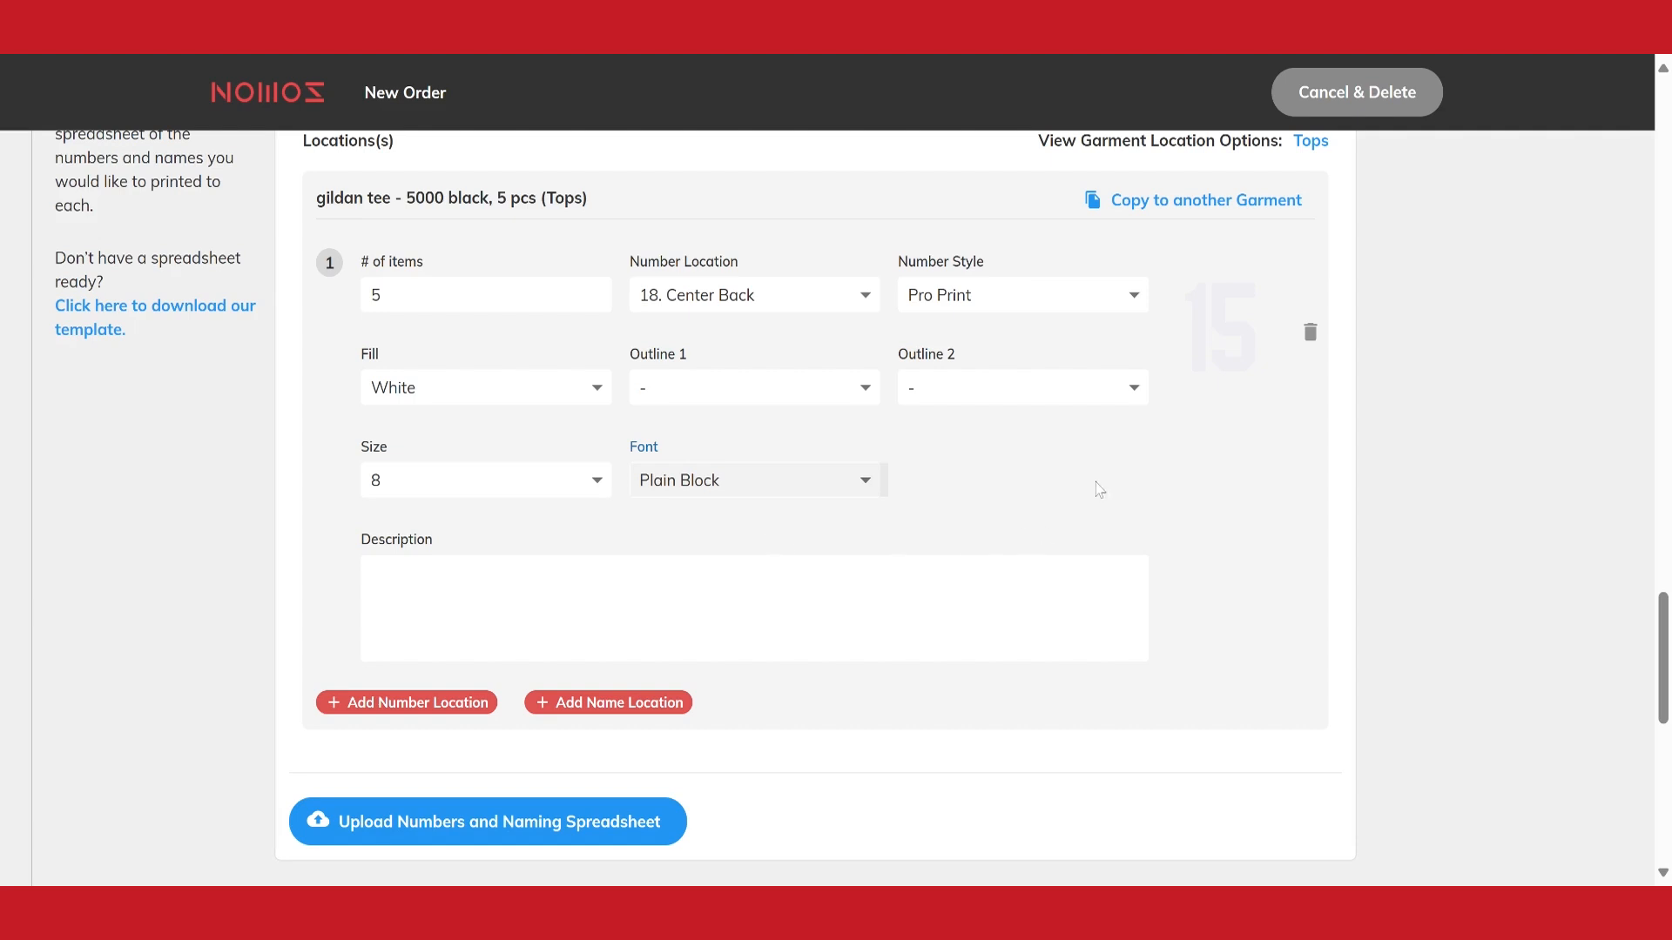
left_click(1097, 484)
Review the optional additional charges and notes in Final Details, and look back over the garment and delivery sections of the order
scroll(1082, 507, "down", 7)
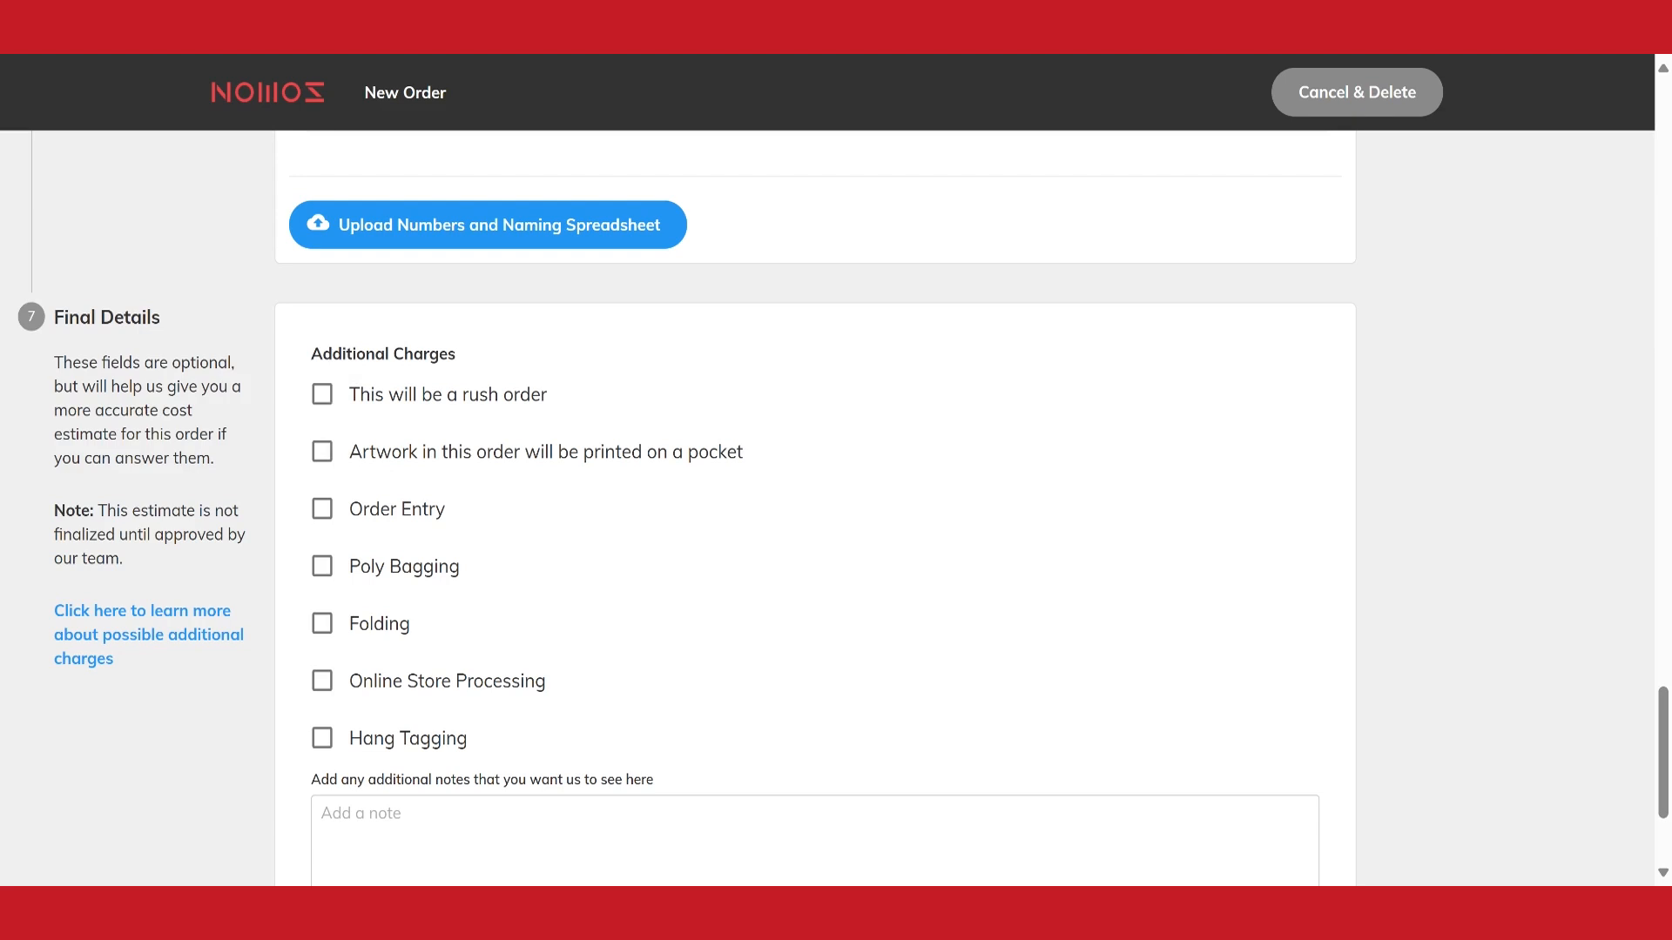
scroll(427, 492, "down", 1)
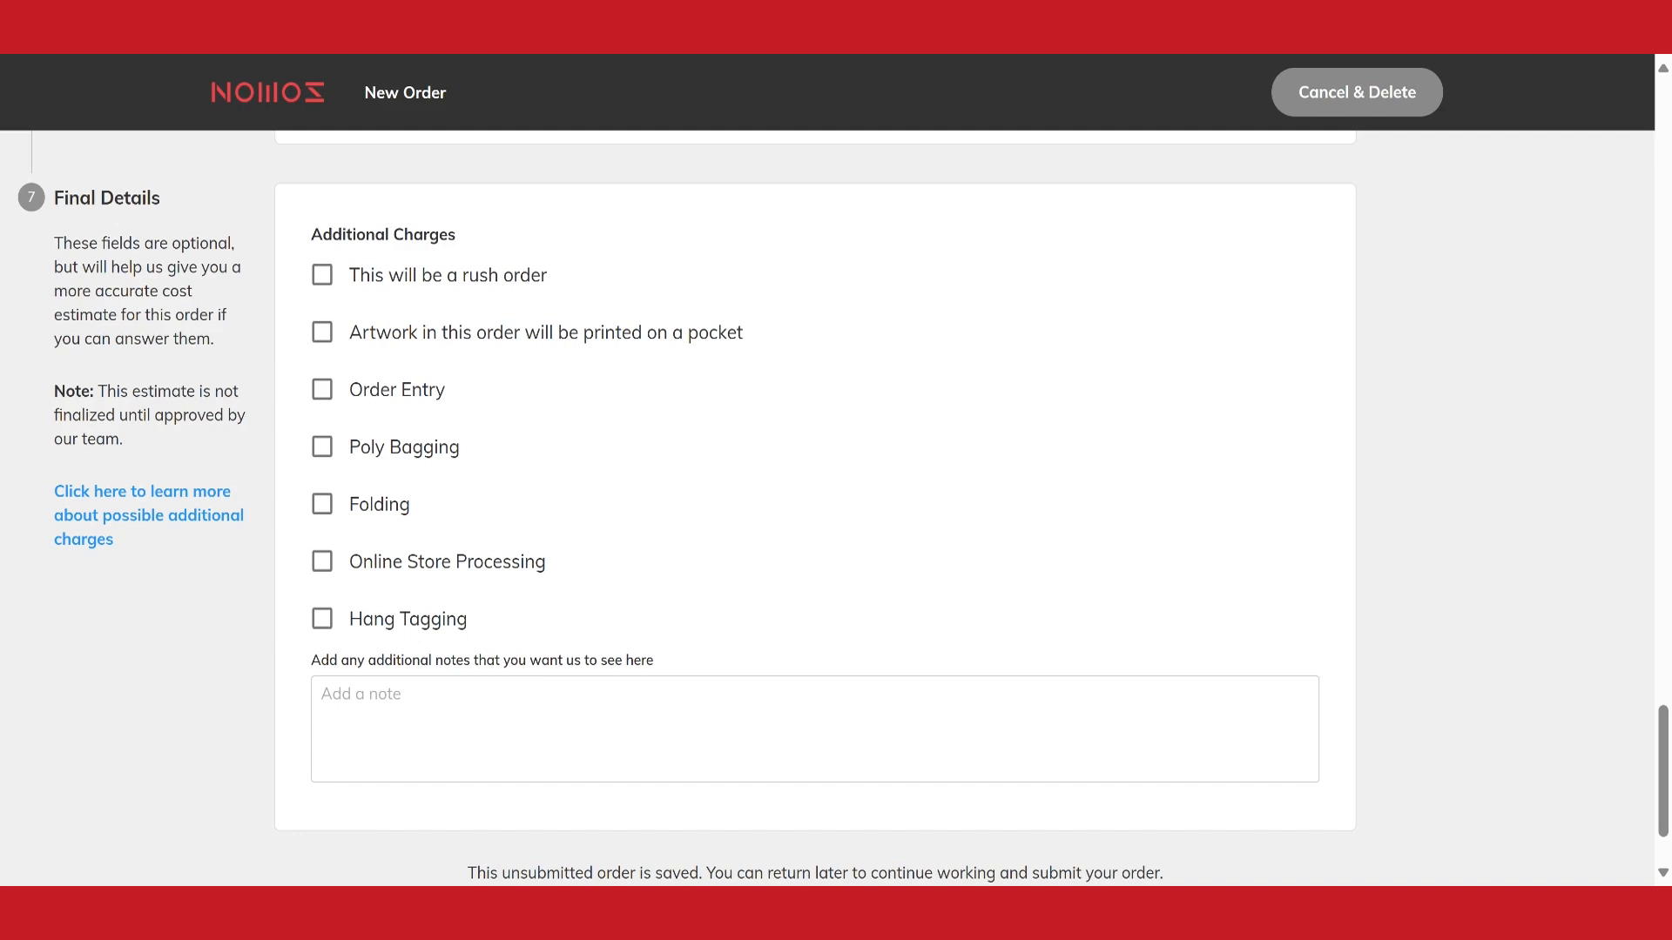
scroll(817, 601, "down", 2)
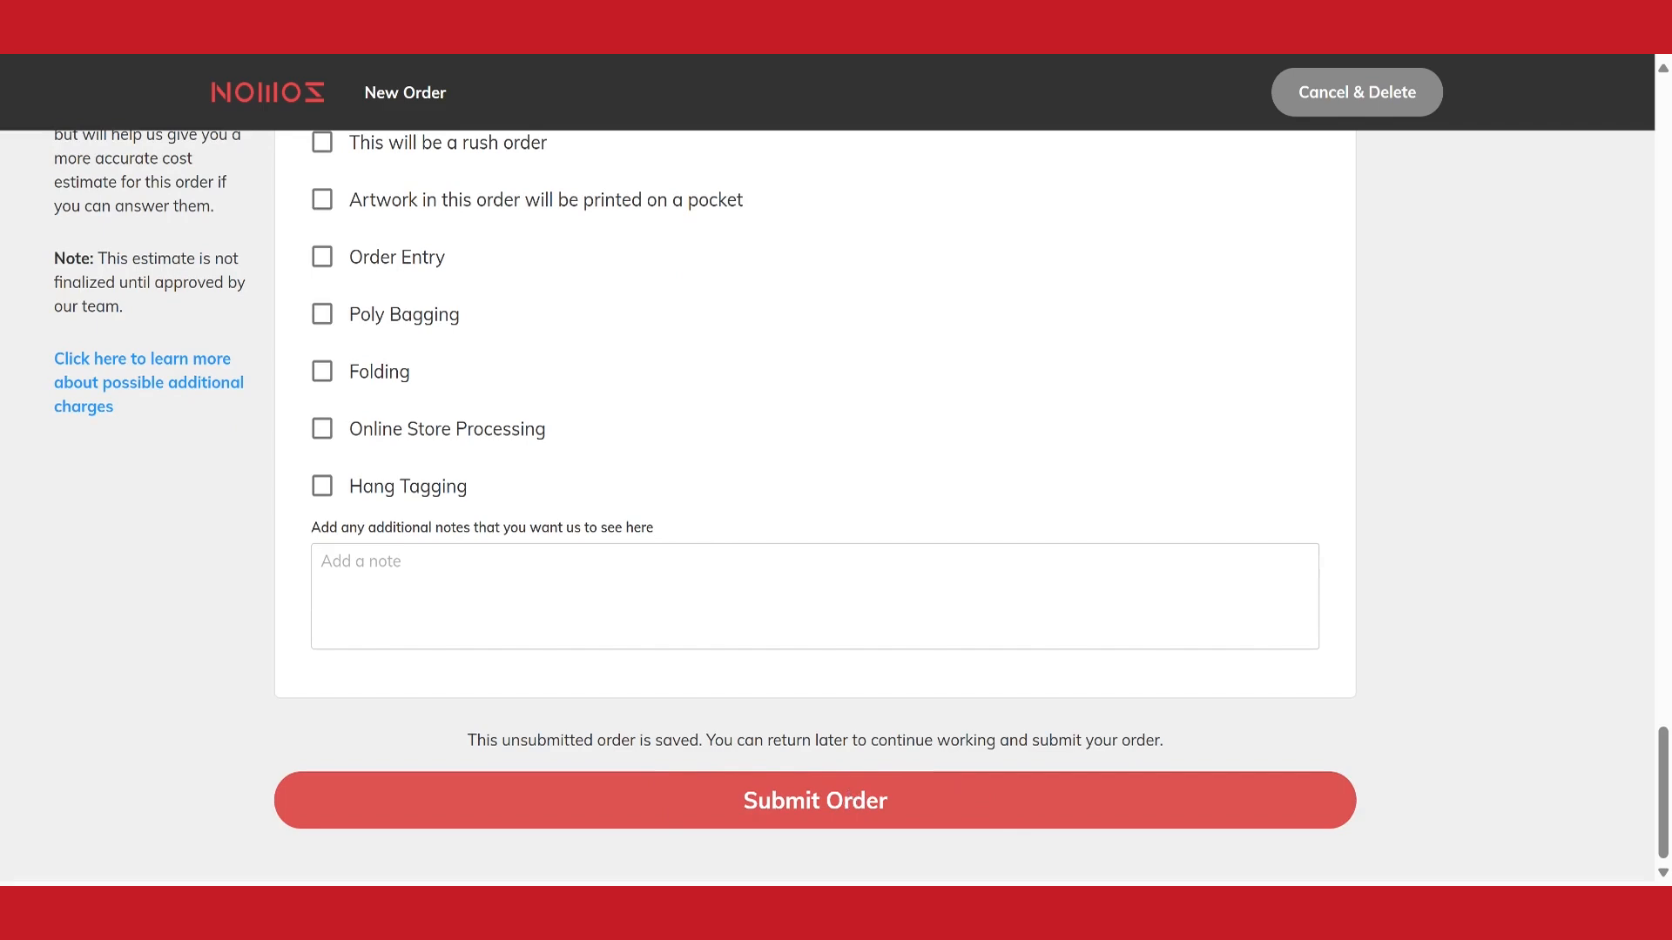
scroll(839, 683, "up", 20)
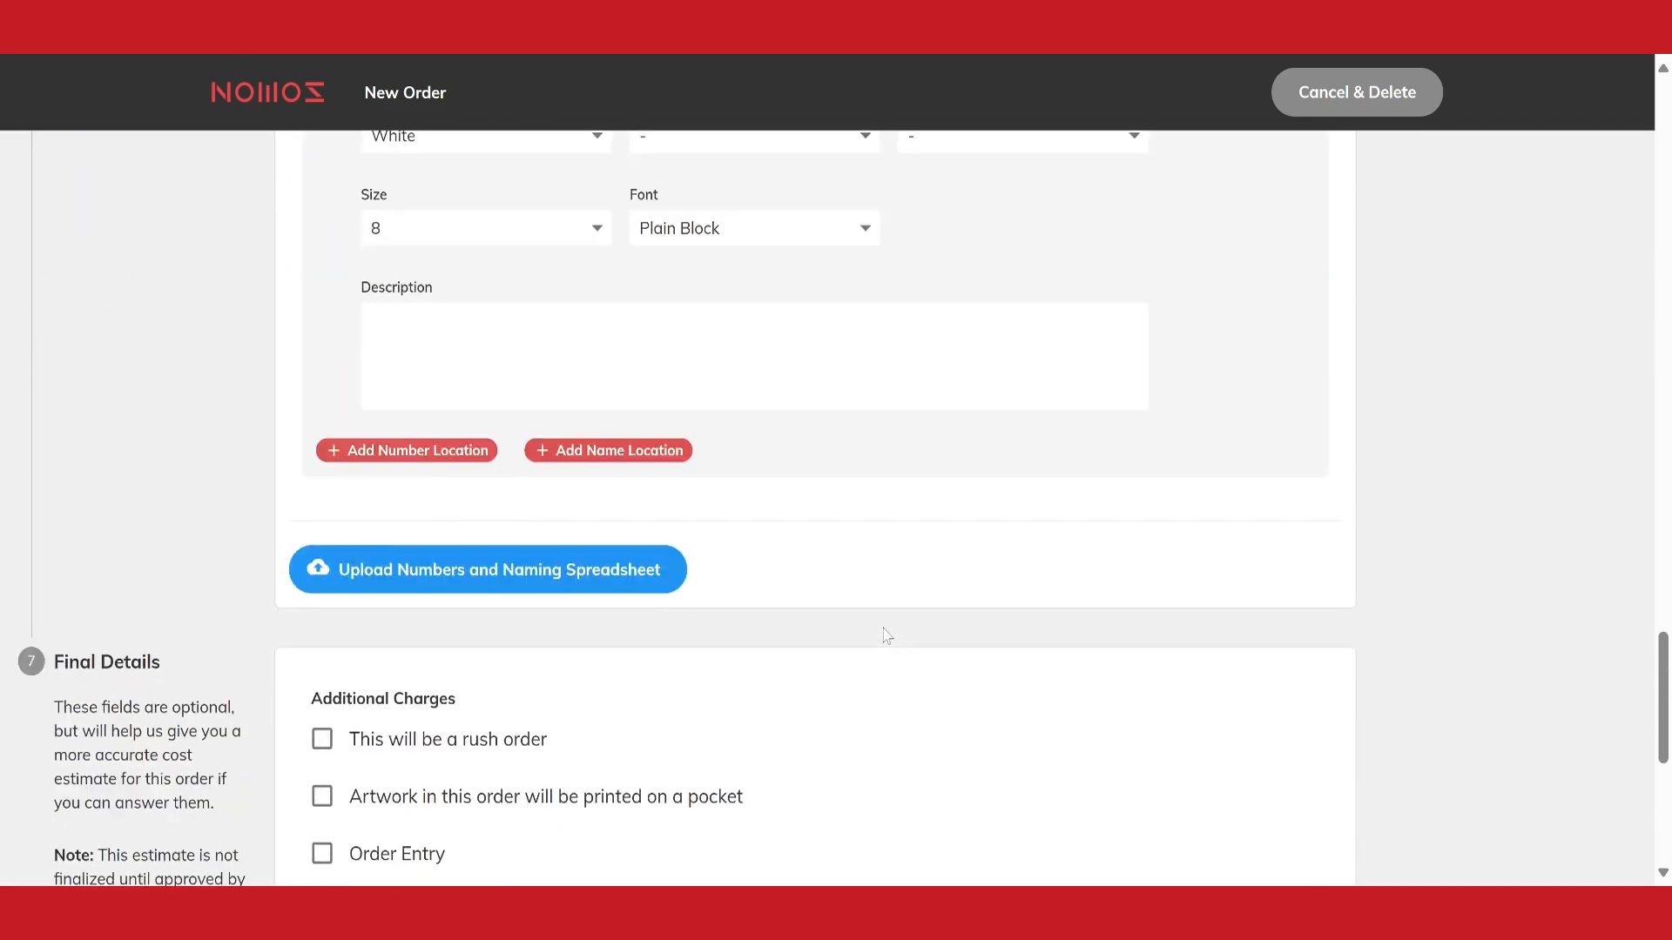
scroll(810, 520, "up", 6)
scroll(806, 520, "down", 5)
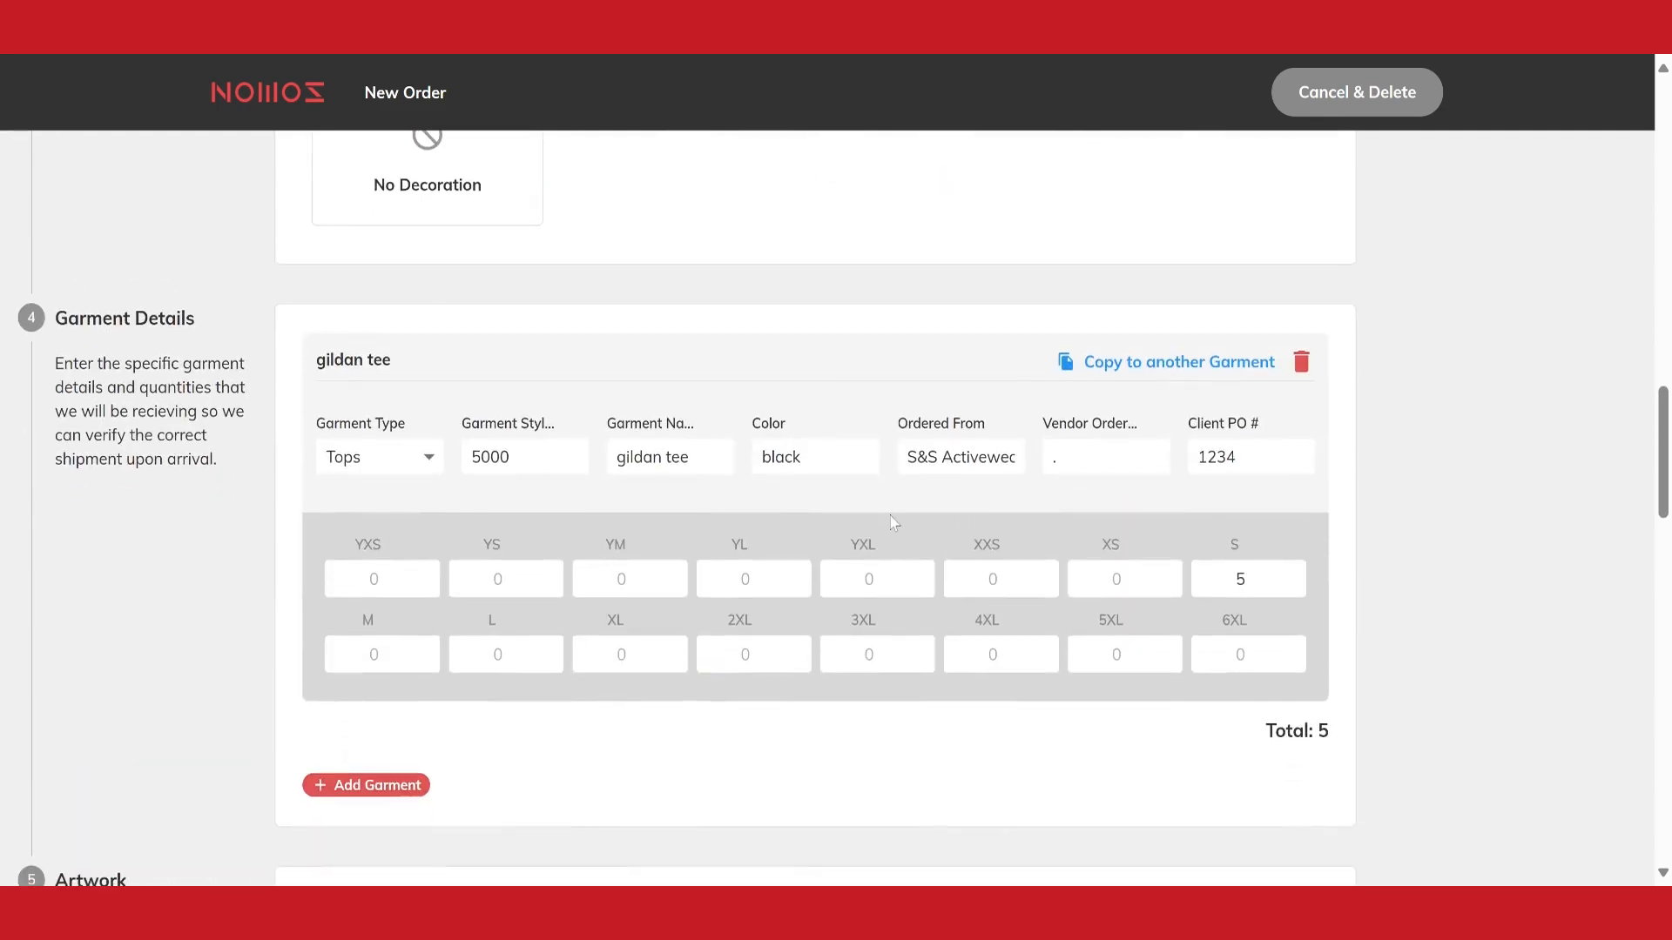
scroll(897, 523, "up", 6)
scroll(796, 525, "up", 3)
scroll(796, 525, "down", 16)
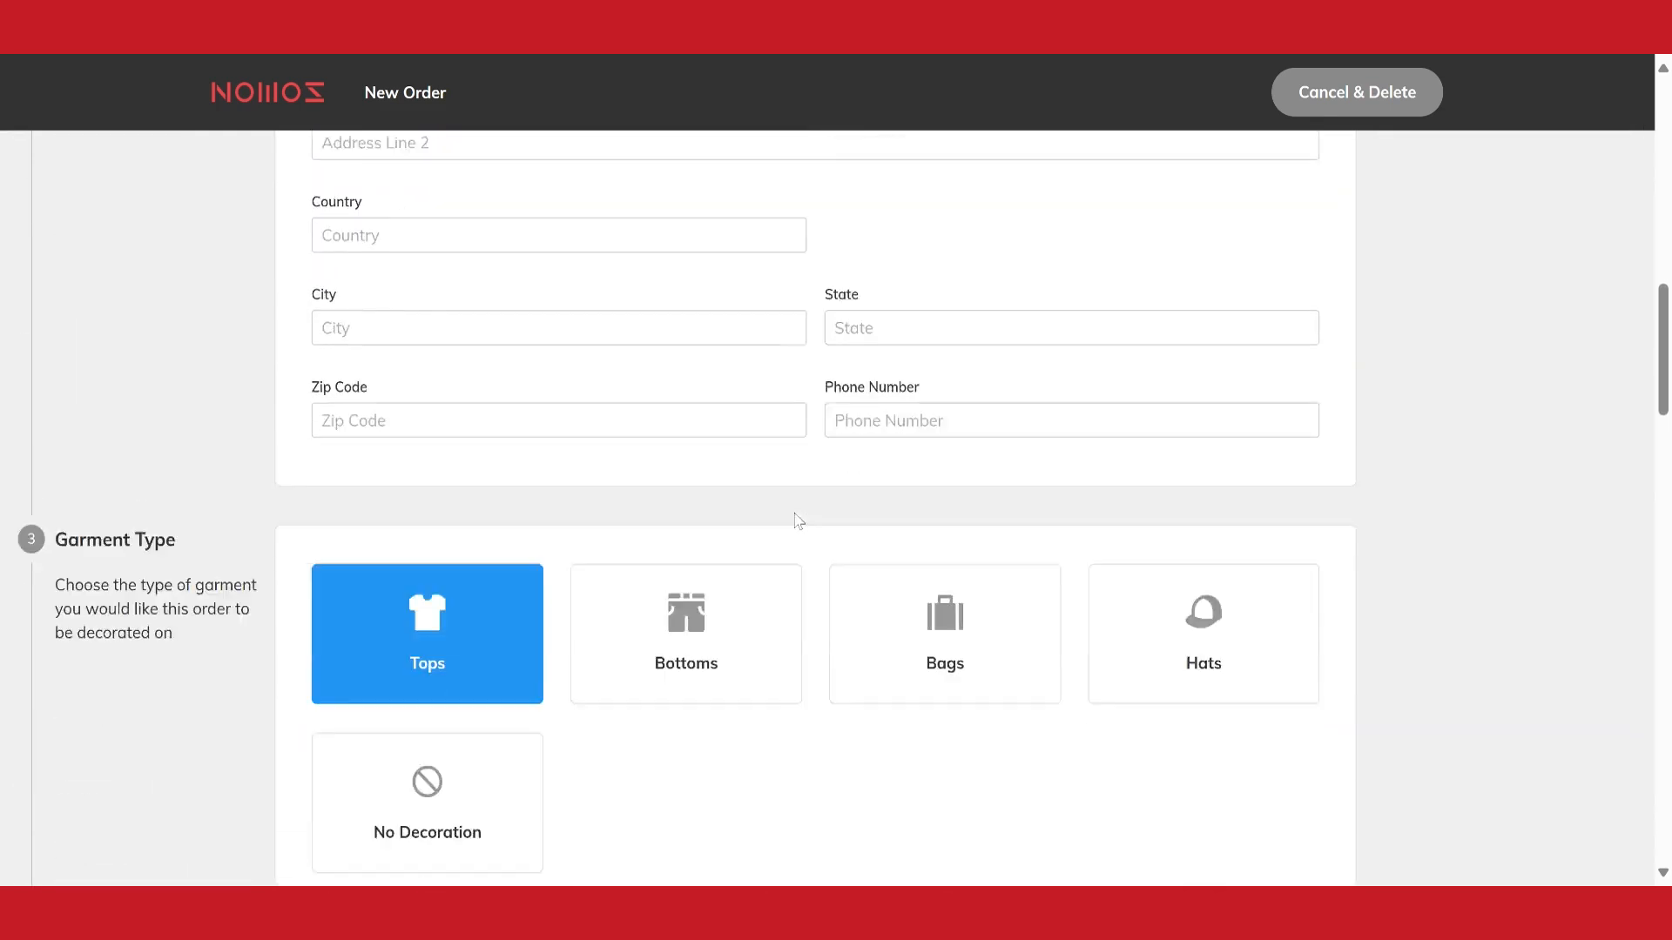
scroll(852, 542, "down", 16)
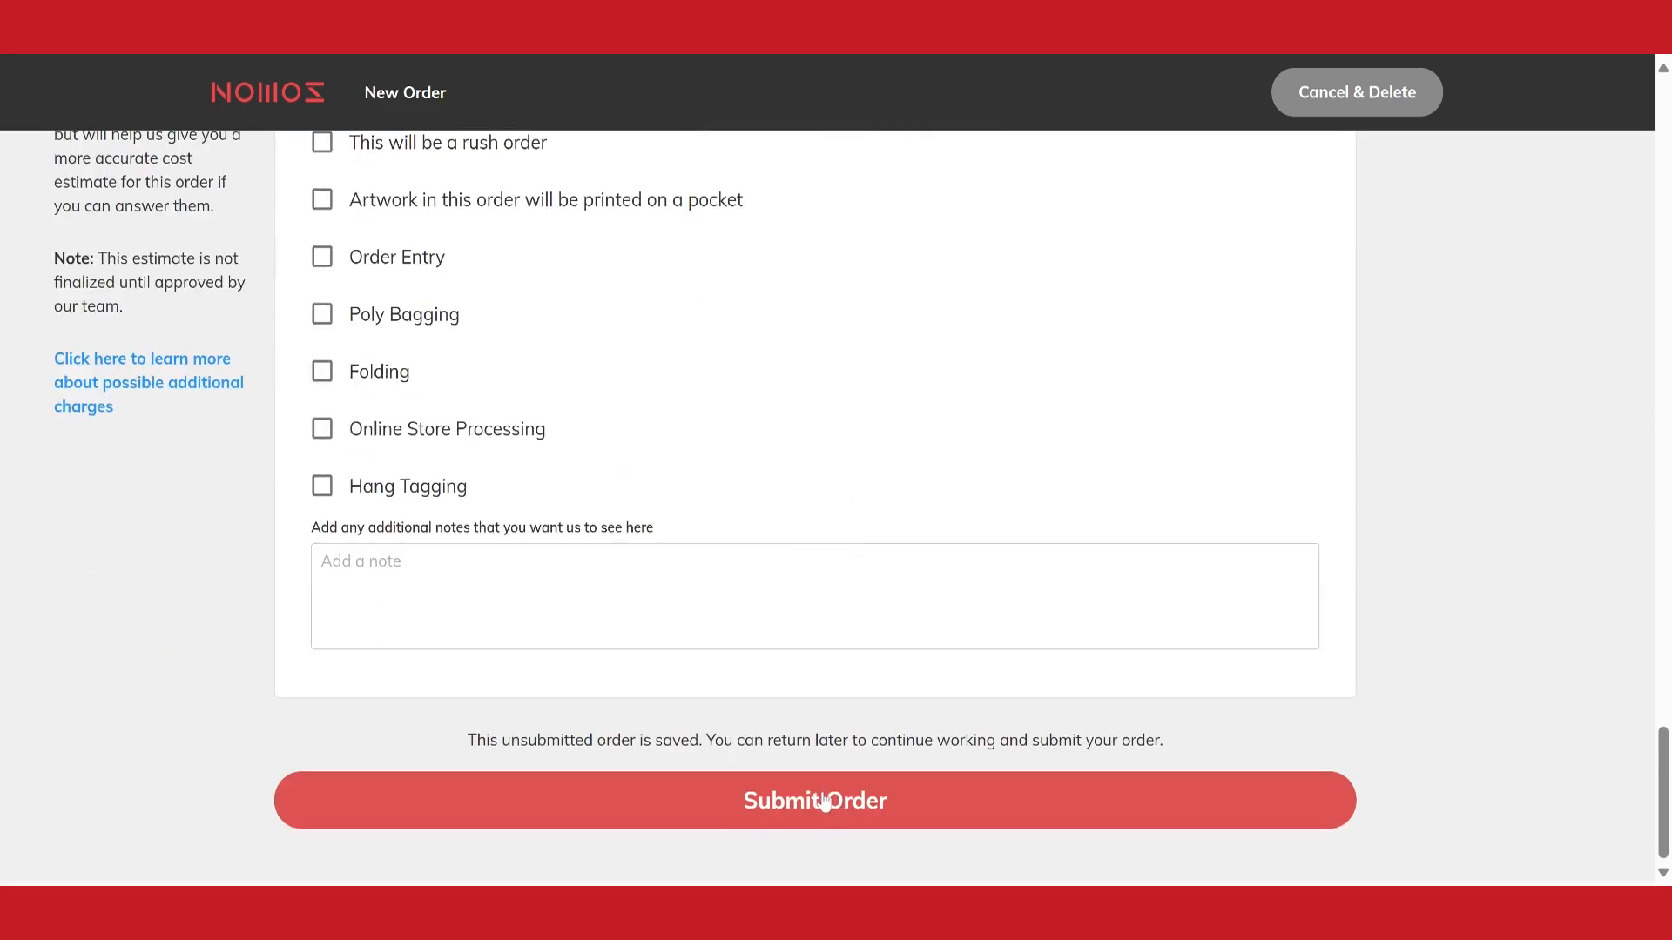
Submit the completed apparel order
left_click(824, 801)
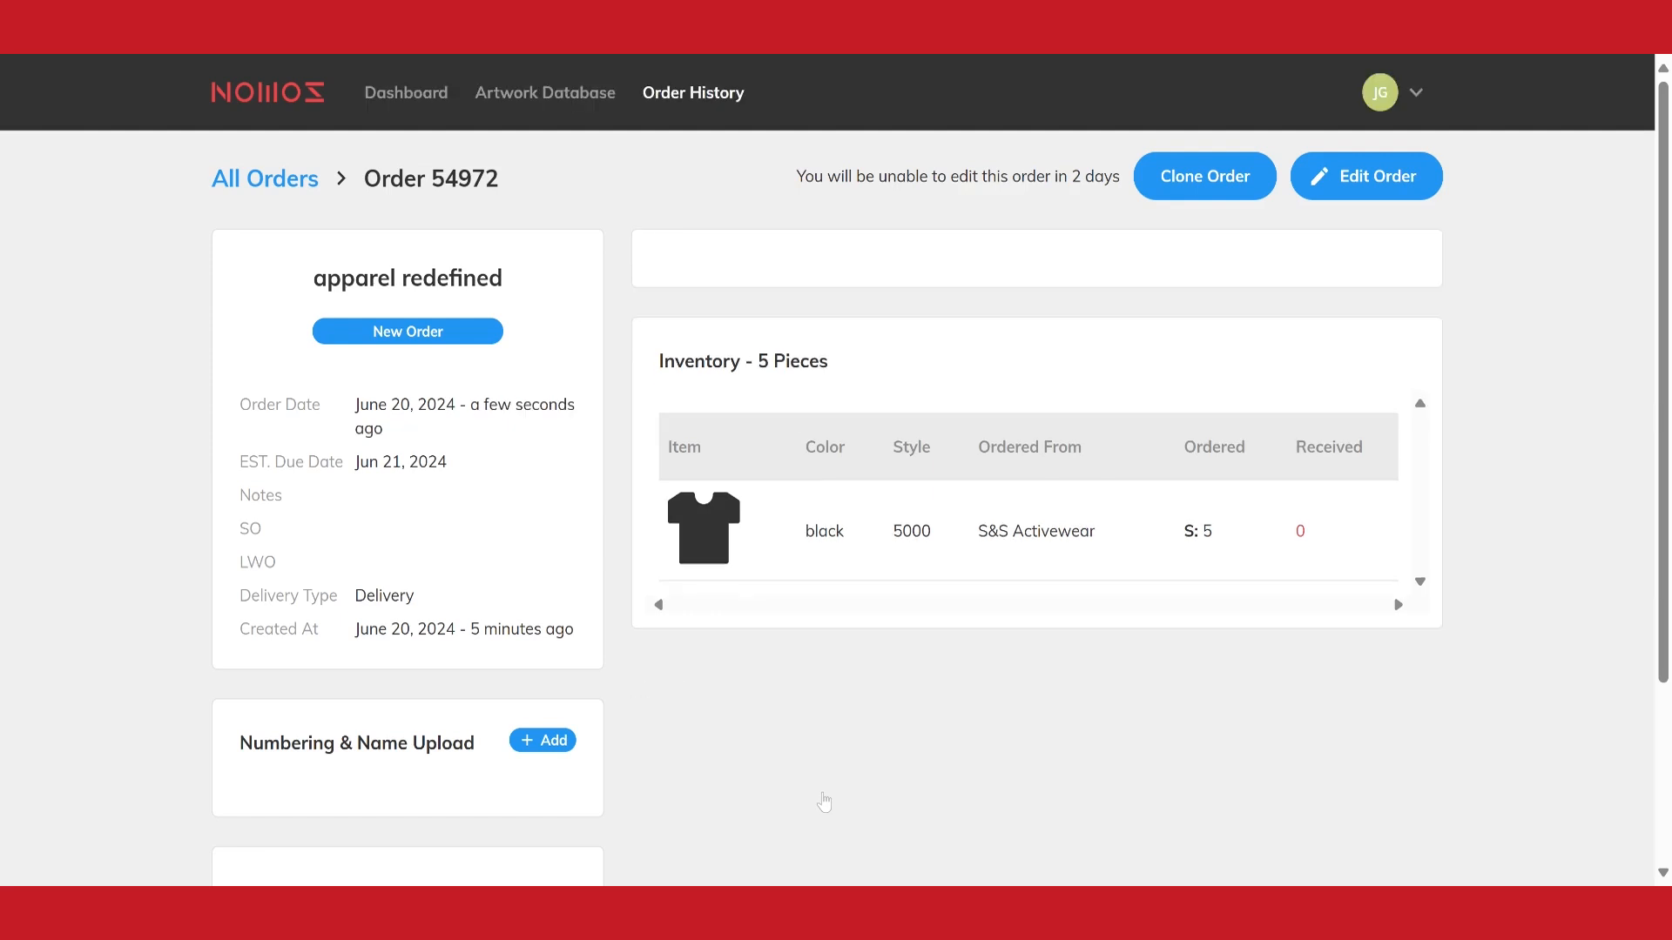